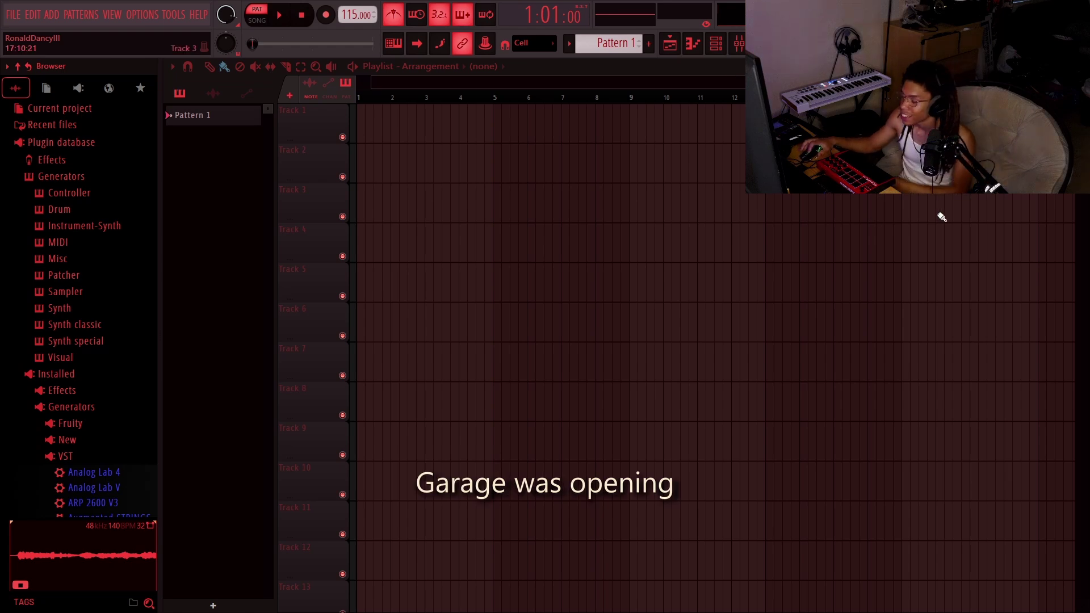
Add Analog Lab V to the channel rack as a new instrument using the Japanese Home Clean piano preset.
click(720, 44)
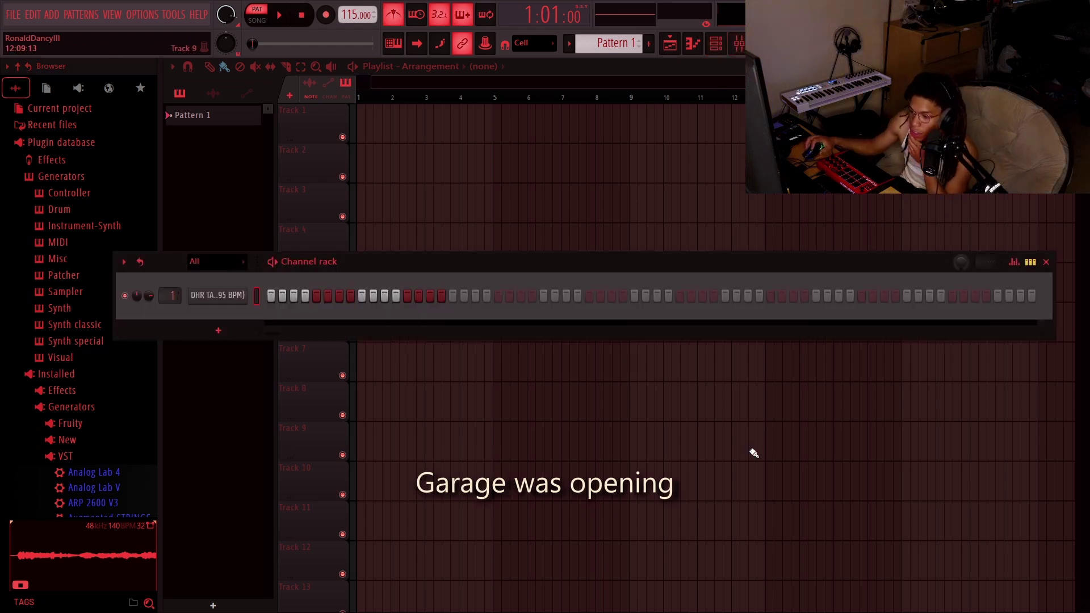
scroll(134, 458, down, 3)
drag(121, 397, 217, 316)
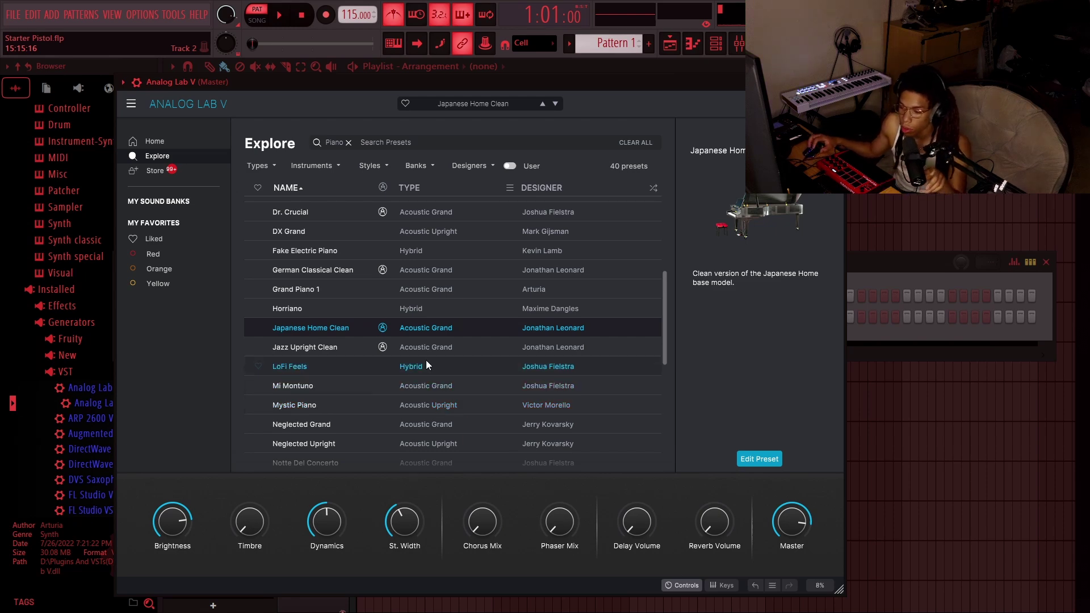
click(768, 457)
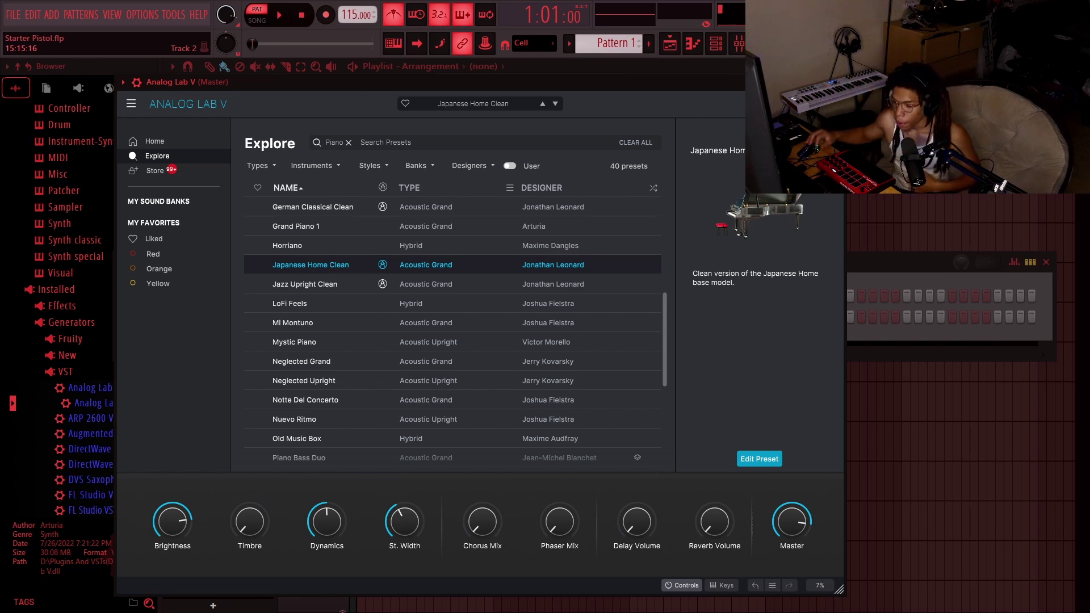
scroll(482, 364, down, 1)
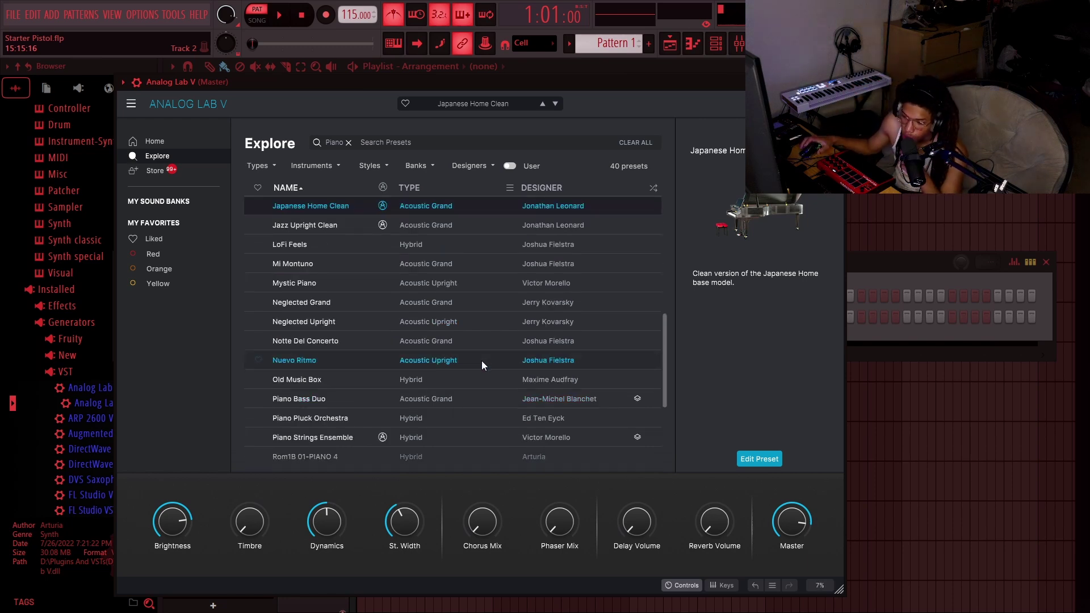
key(Escape)
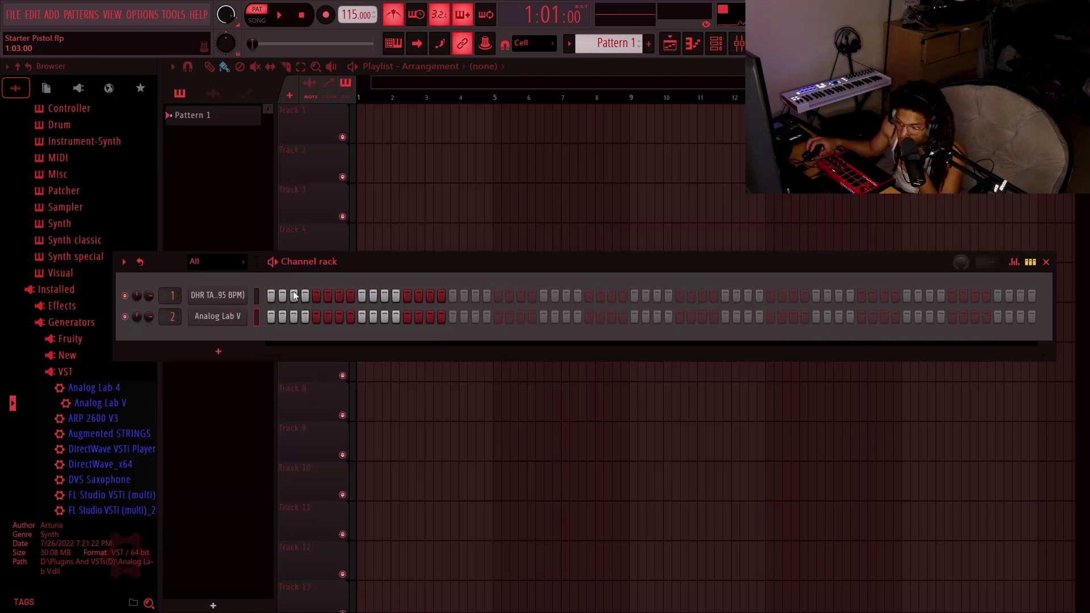
Select the third Cymatics kick sample in the browser and open the piano roll for Analog Lab V.
scroll(142, 436, down, 15)
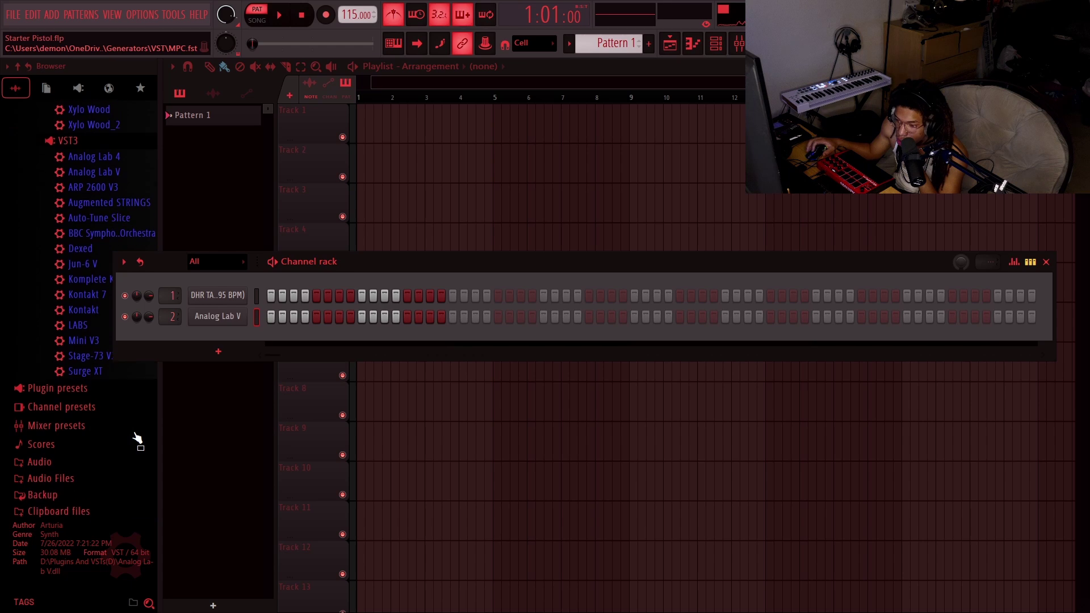
scroll(136, 438, up, 10)
key(F7)
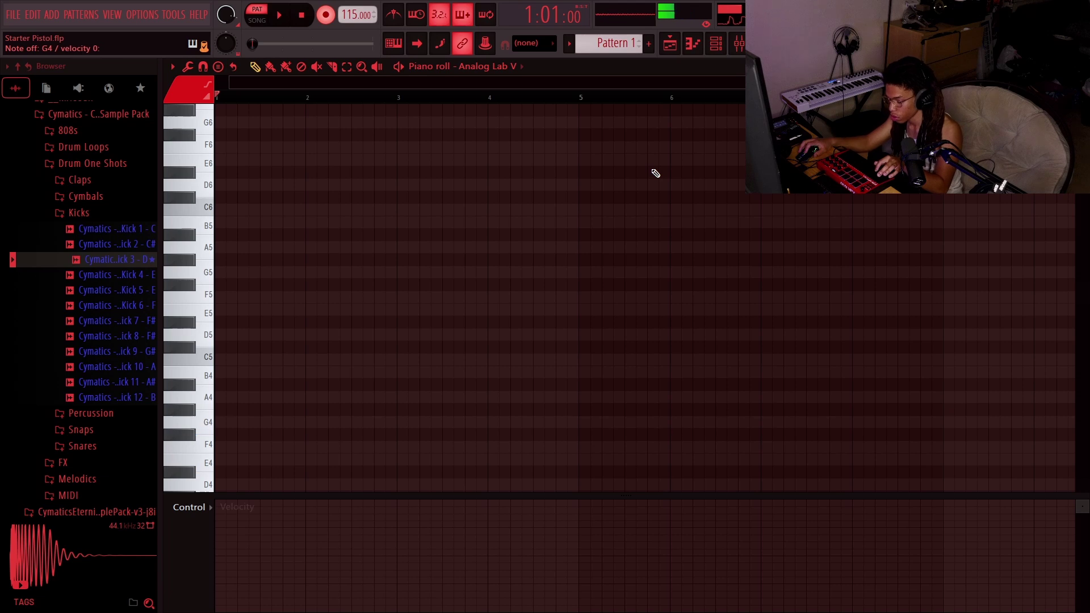
Enter C4, D#4 and G4 doubled an octave higher across bar 1, followed by A5, G5, a short G5 and A5 in bar 2.
scroll(275, 382, down, 3)
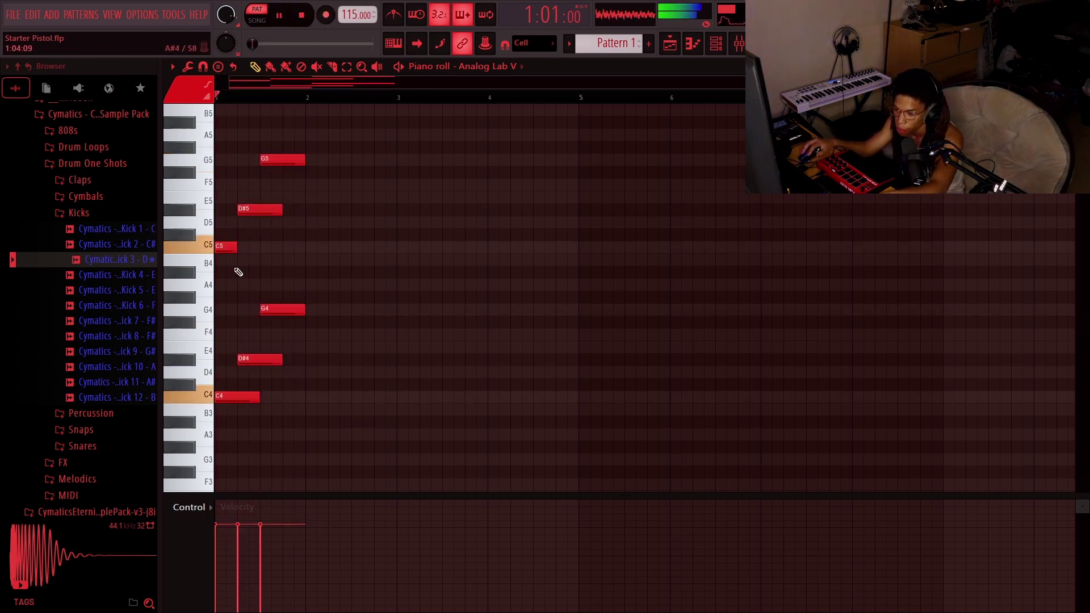
scroll(337, 220, up, 2)
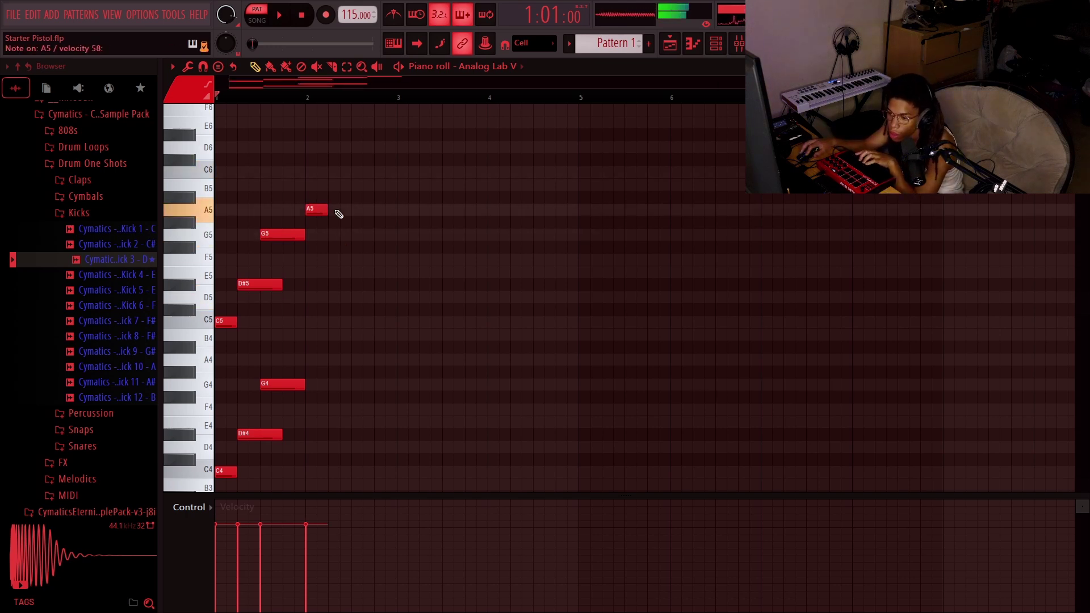
click(338, 236)
key(space)
click(403, 235)
drag(403, 235, 368, 234)
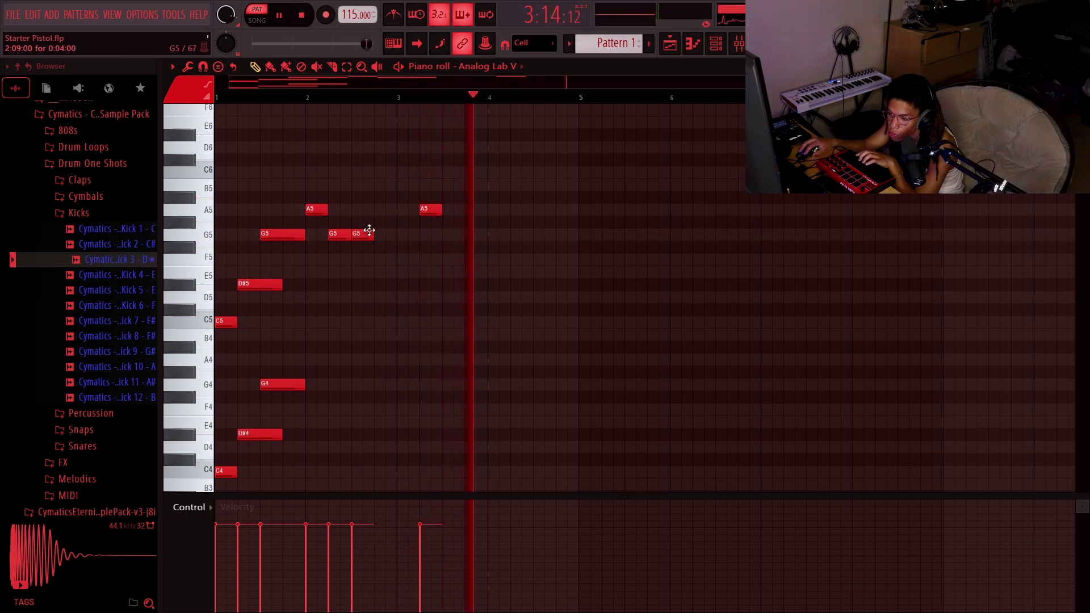
drag(421, 209, 370, 233)
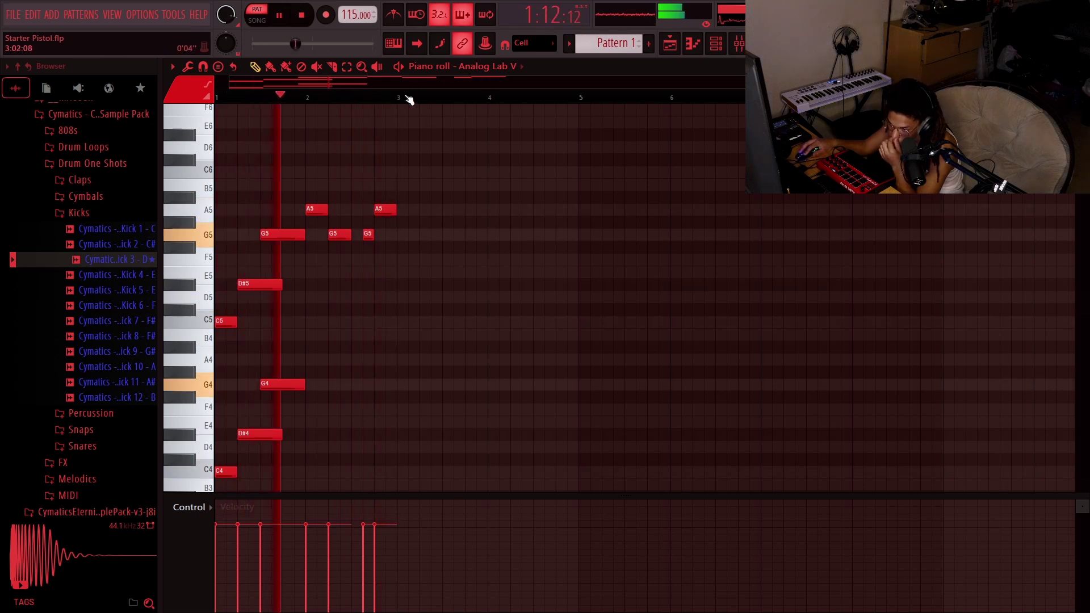
Duplicate the two-bar piano phrase into bars 3 and 4.
scroll(406, 108, up, 2)
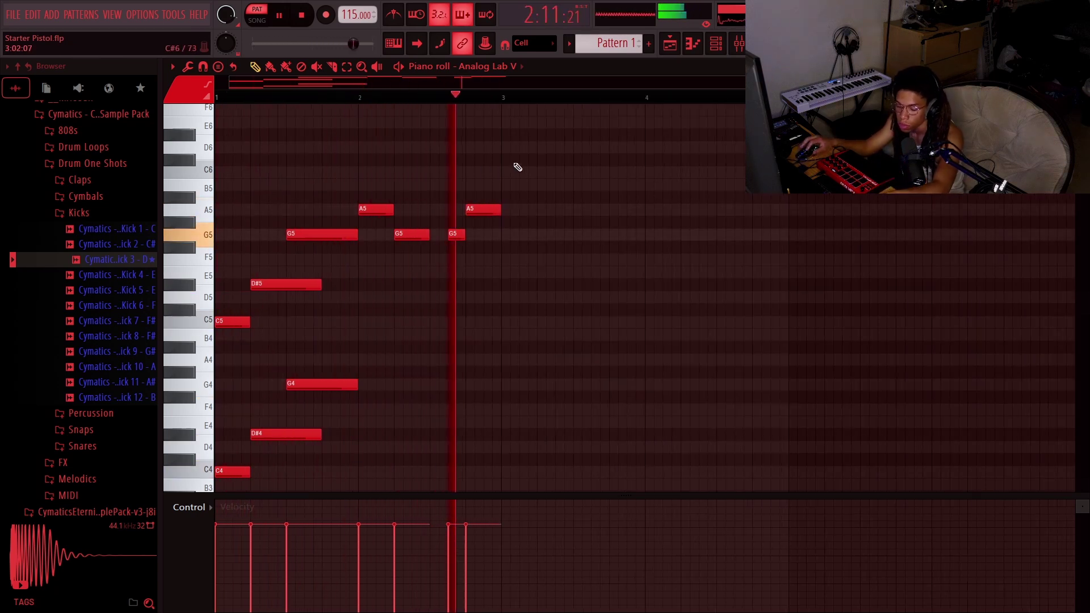
drag(520, 166, 215, 490)
key(ctrl+b)
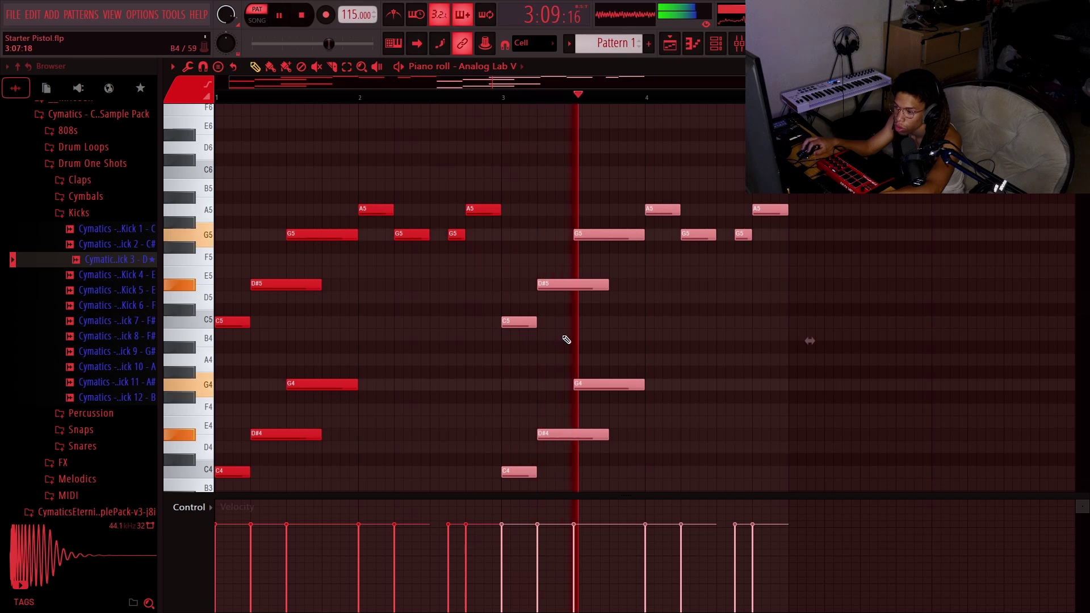
click(639, 263)
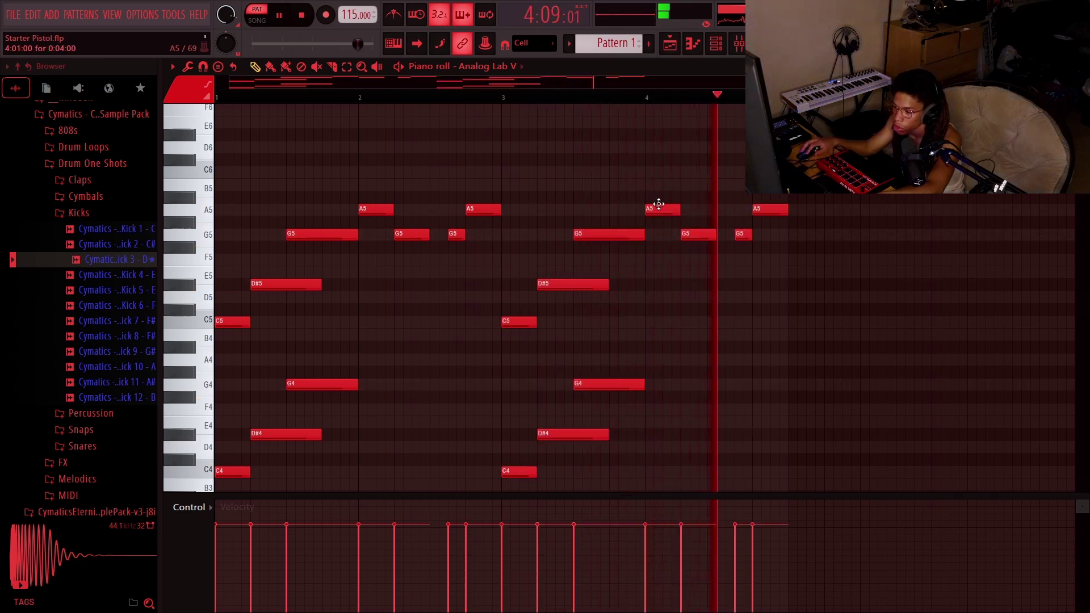
Replace the final A5 note in bar 4 with two consecutive half-length A5 notes.
key(space)
scroll(629, 249, down, 2)
click(632, 209)
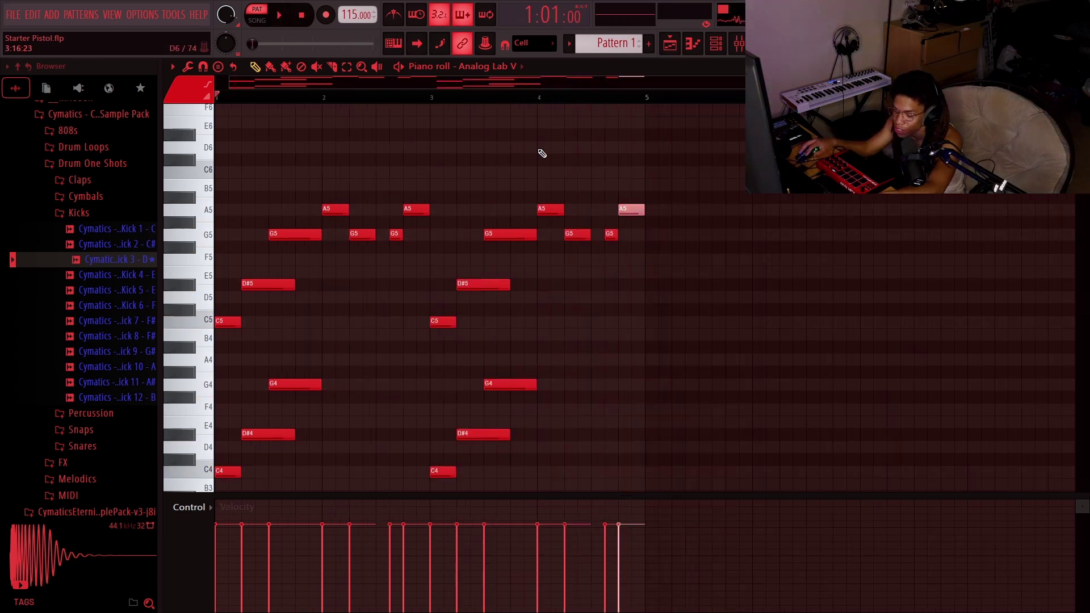
key(space)
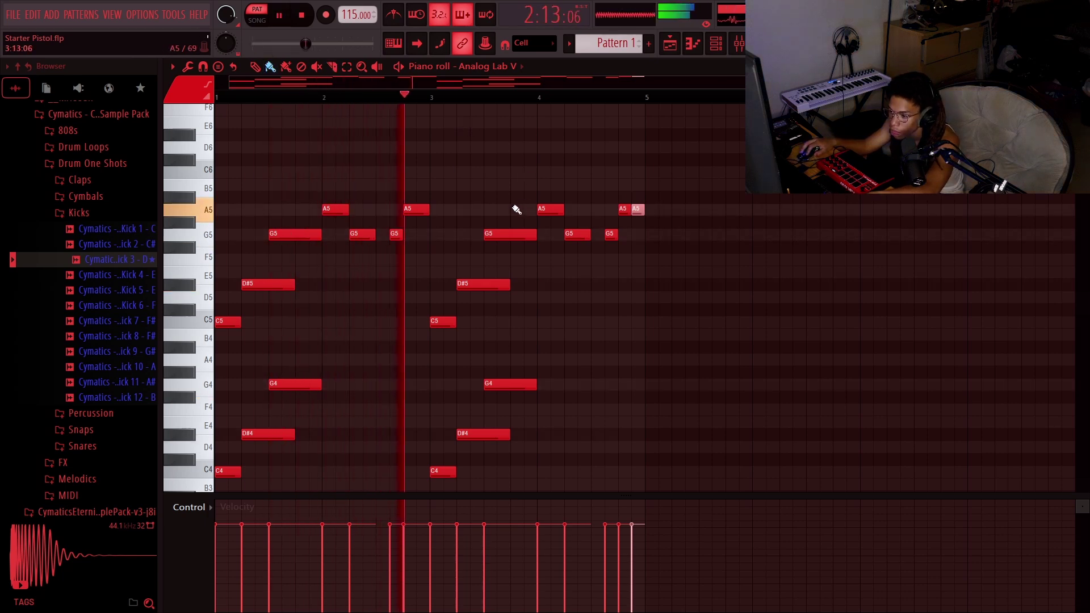
Apply a slight velocity variation to all the piano notes in the pattern.
key(ctrl+a)
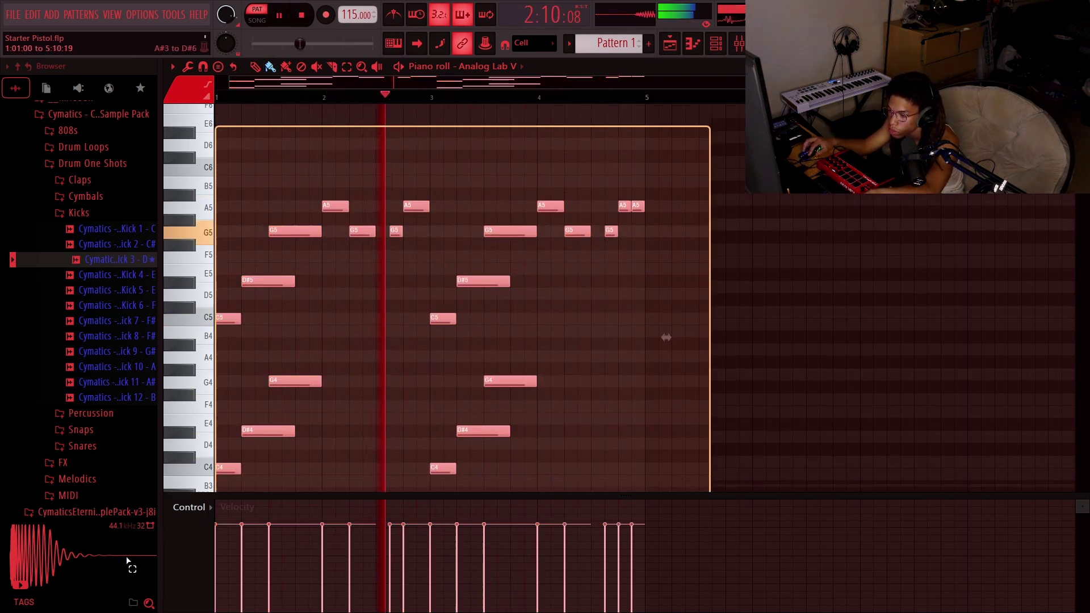
scroll(558, 287, down, 2)
key(alt+o)
drag(593, 242, 592, 227)
click(597, 405)
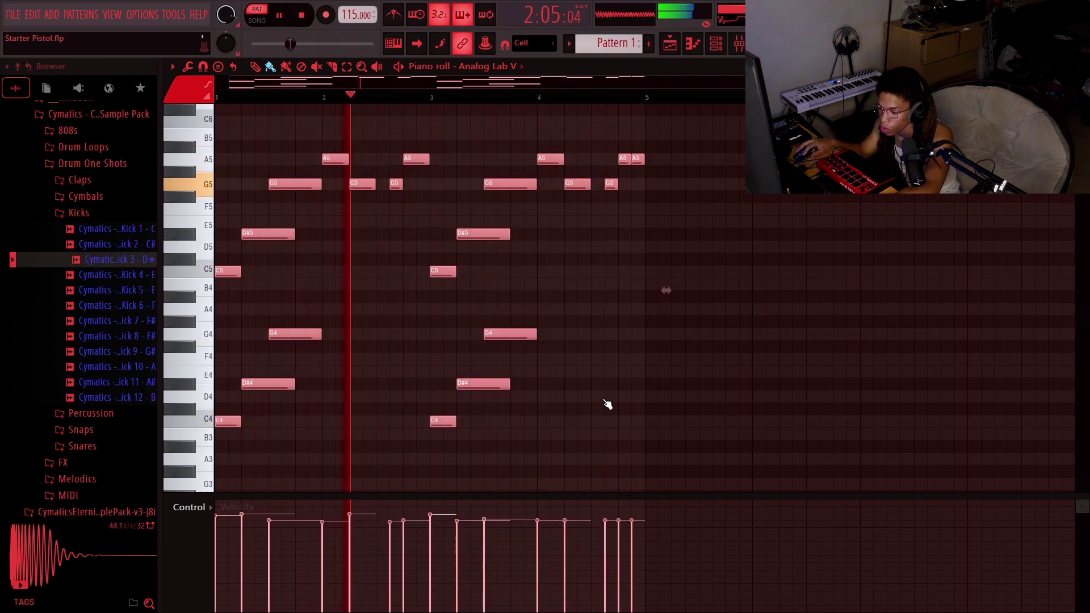
click(706, 207)
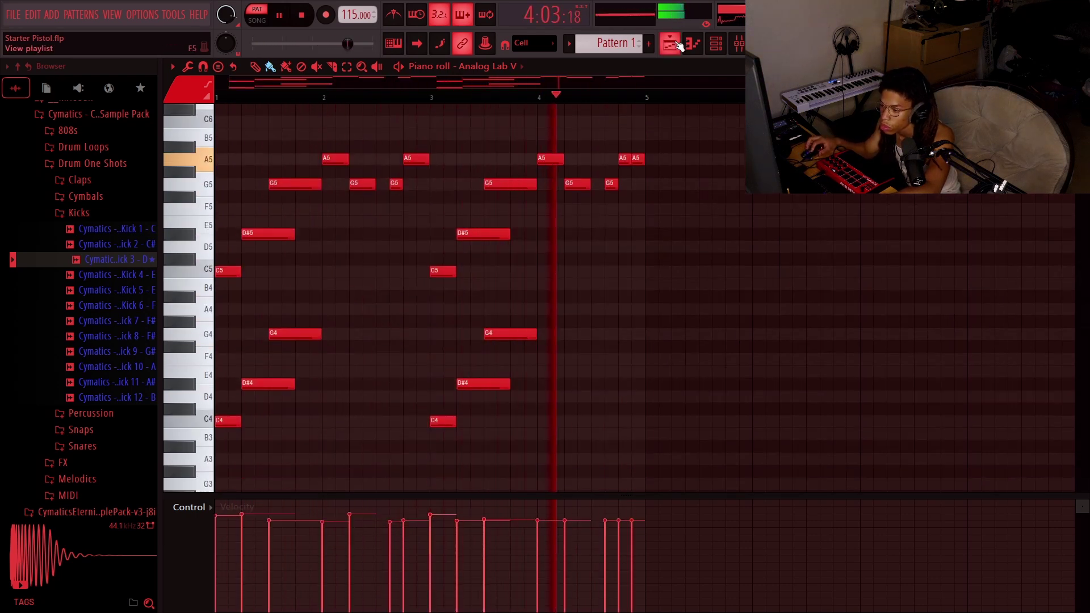
Fill the BOOMIN HAT 1 channel with a hit every two steps.
click(716, 44)
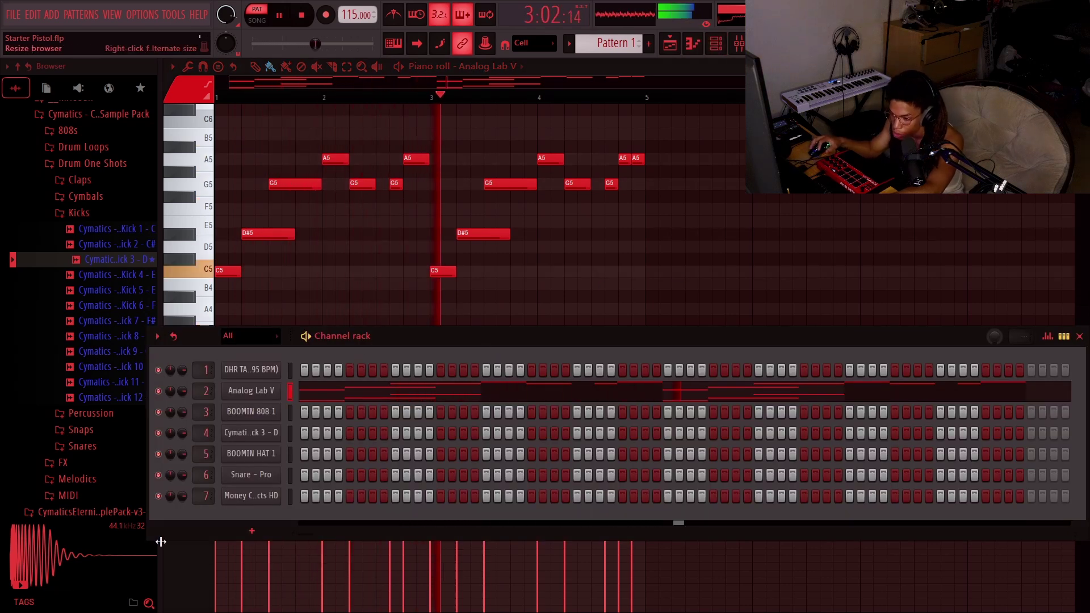
right_click(278, 448)
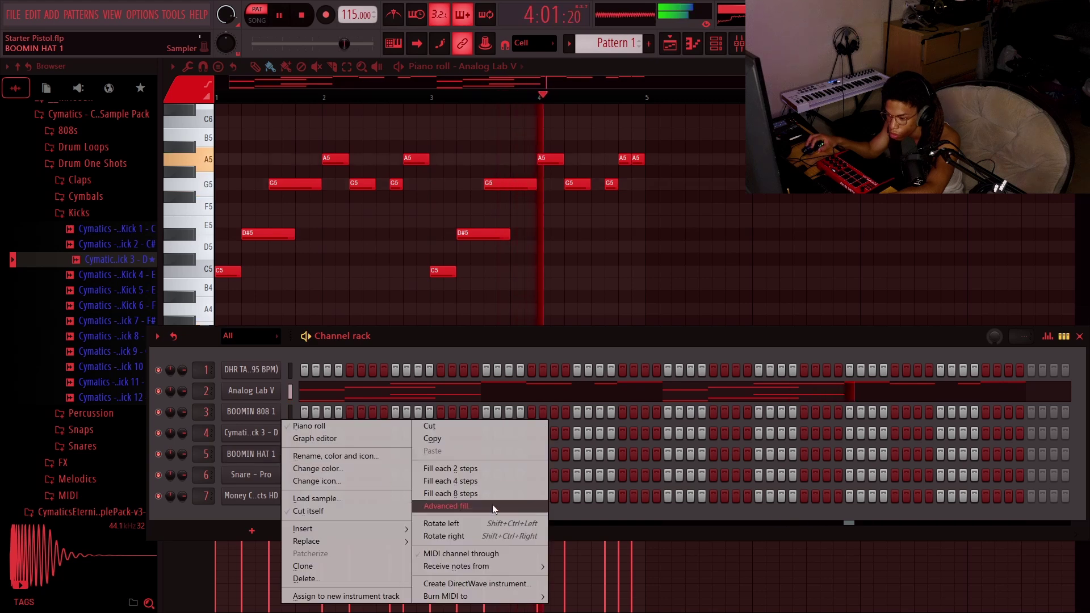
click(475, 468)
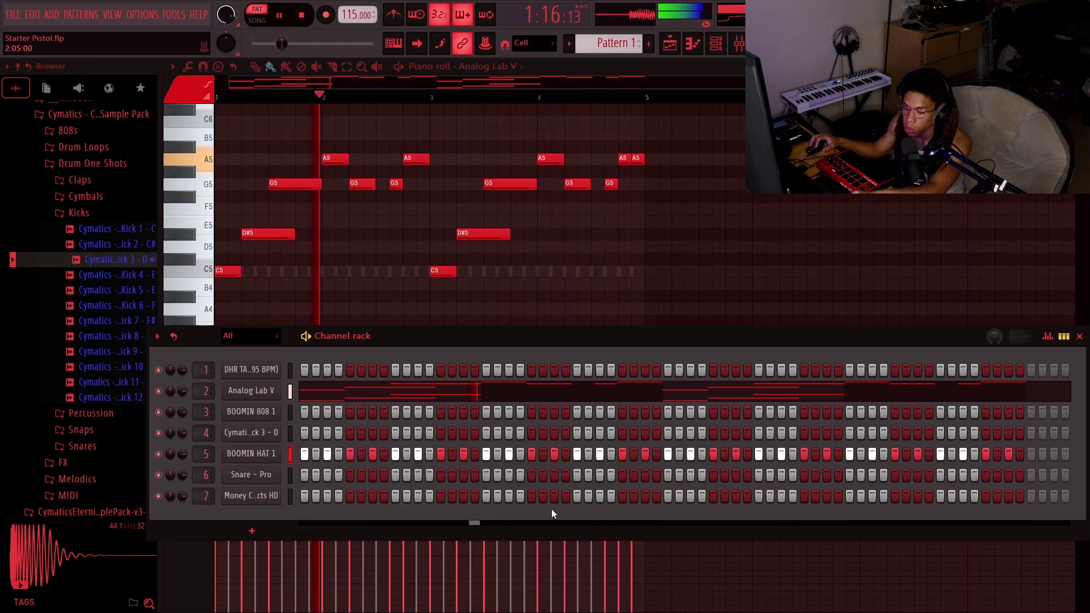
Place Snare - Pro hits on steps 9 and 15 of bar 1 and steps 3 and 9 of bar 2.
click(396, 475)
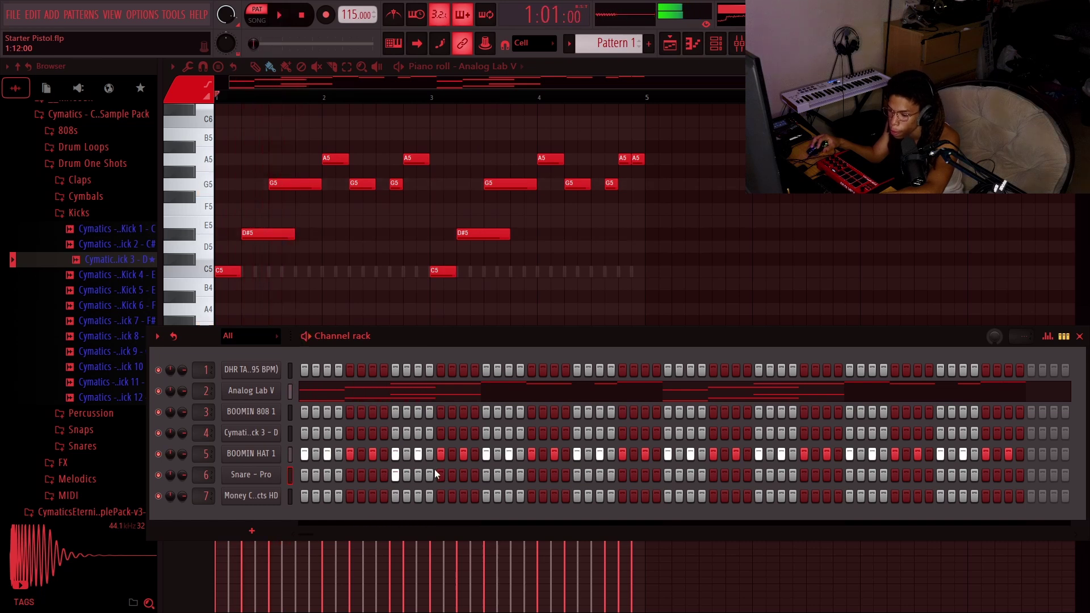
click(464, 475)
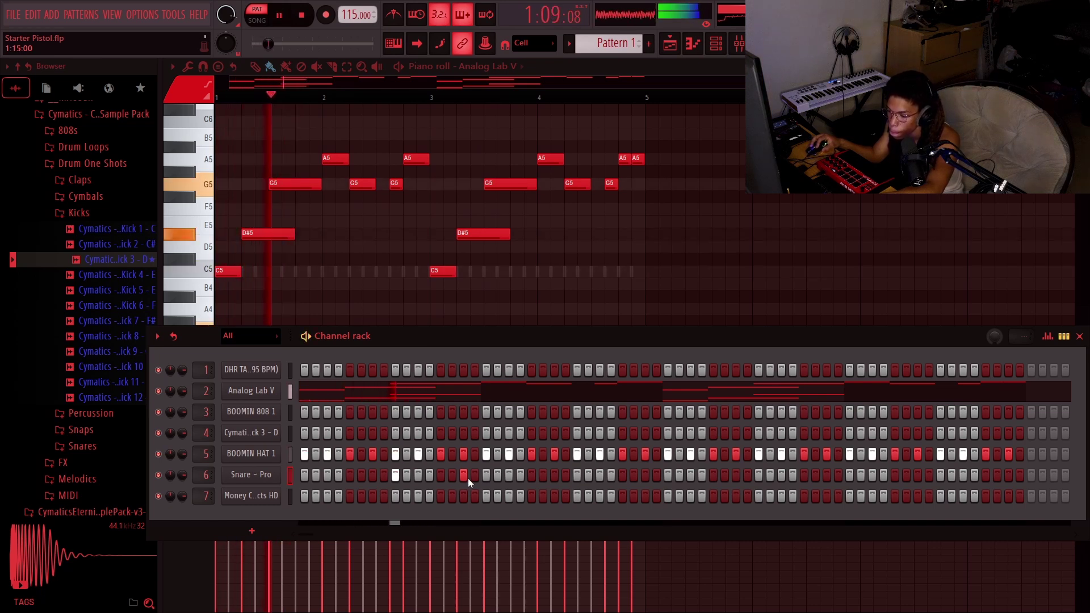
click(510, 474)
click(577, 475)
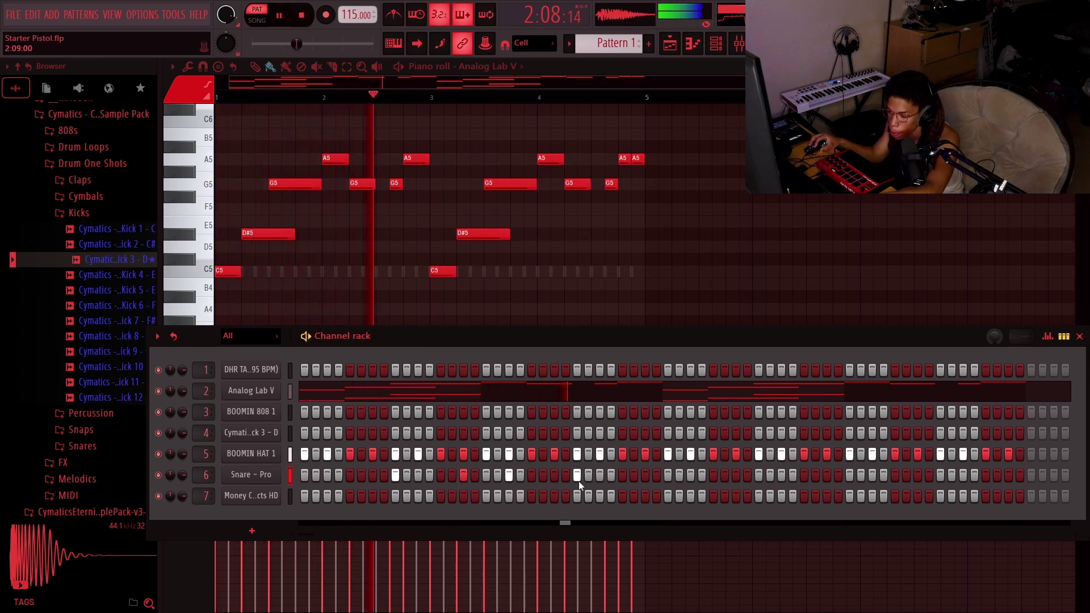
click(691, 475)
click(668, 475)
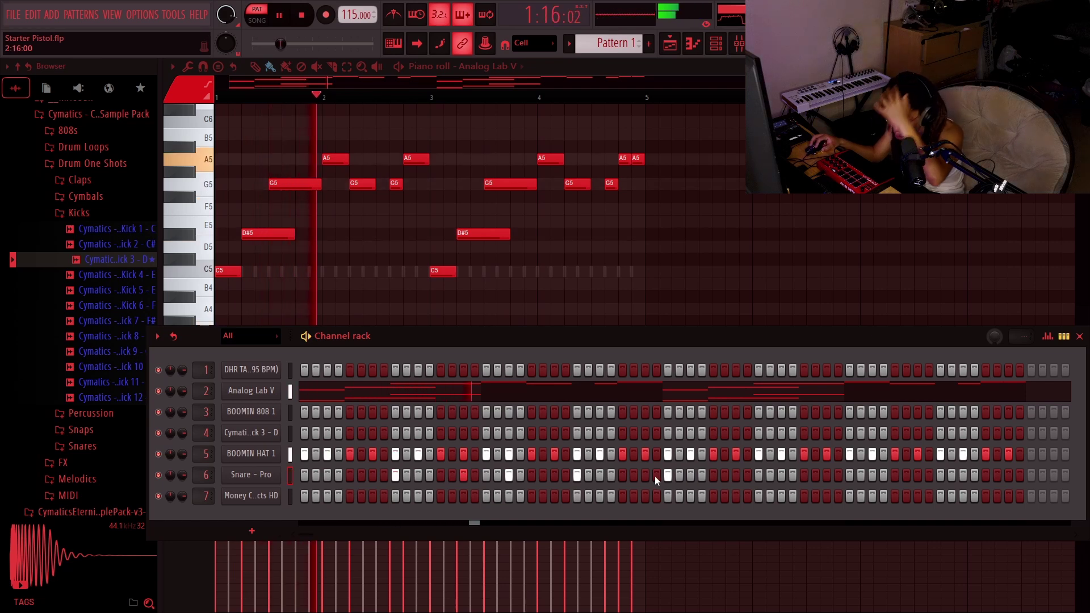
click(669, 475)
Place Snare - Pro hits on steps 9 and 15 of bar 3 and steps 3 and 9 of bar 4.
click(760, 476)
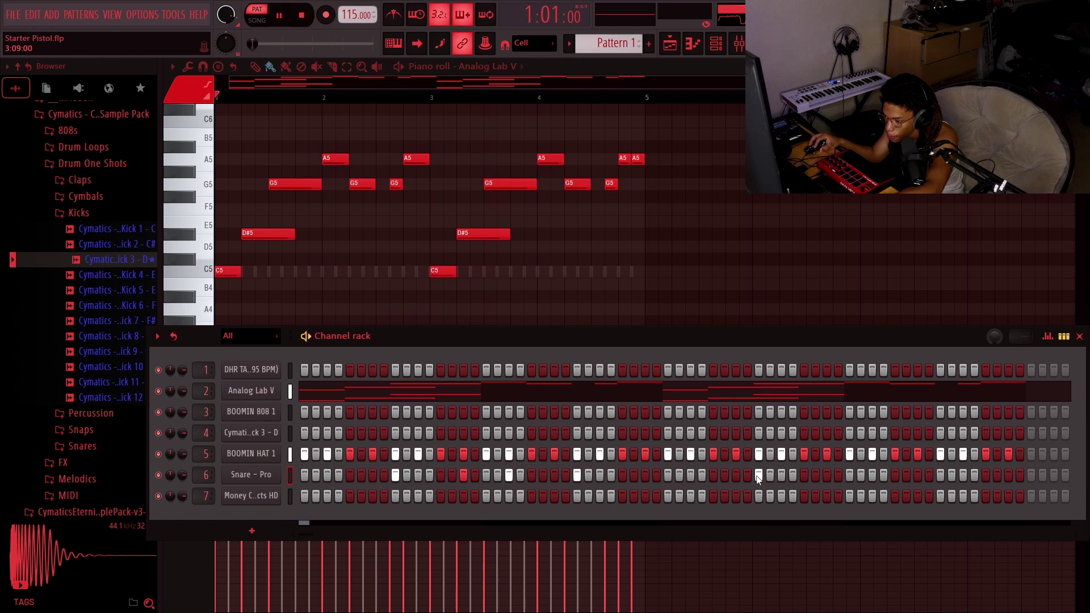
click(828, 475)
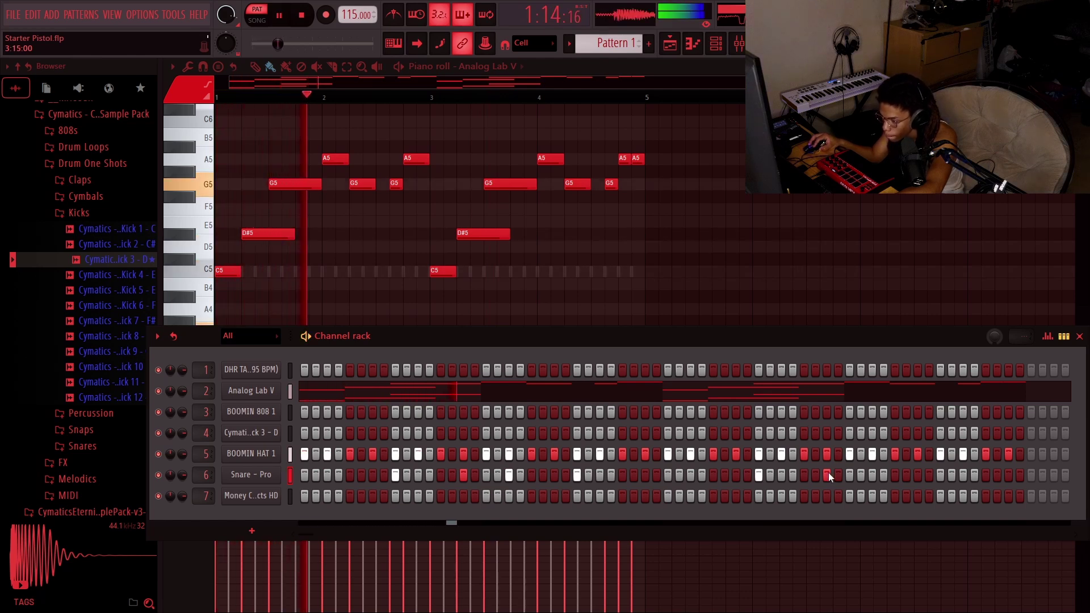
click(848, 475)
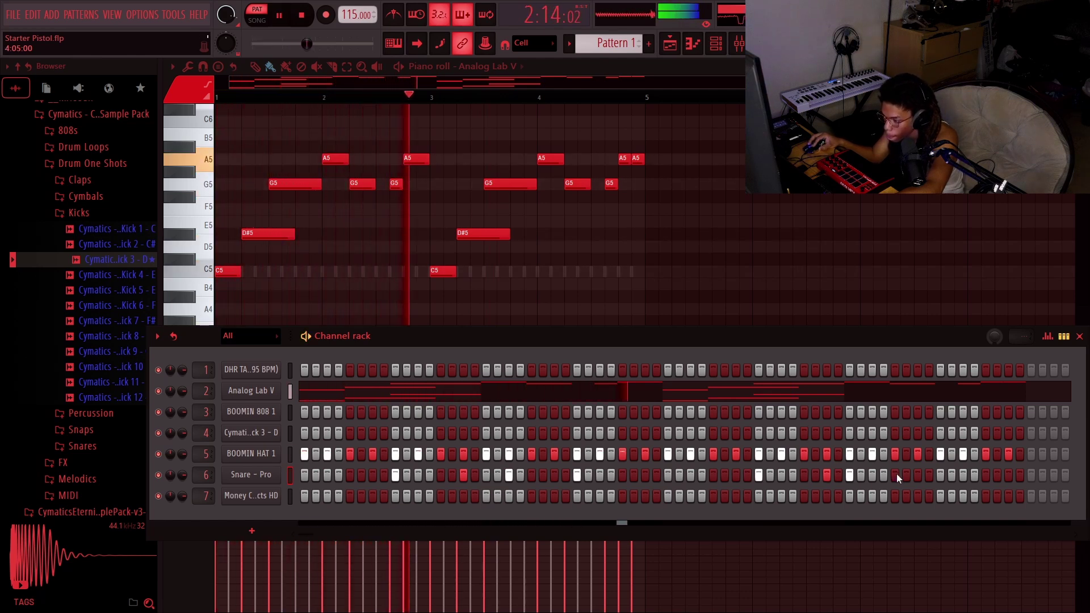
click(917, 475)
click(941, 475)
key(space)
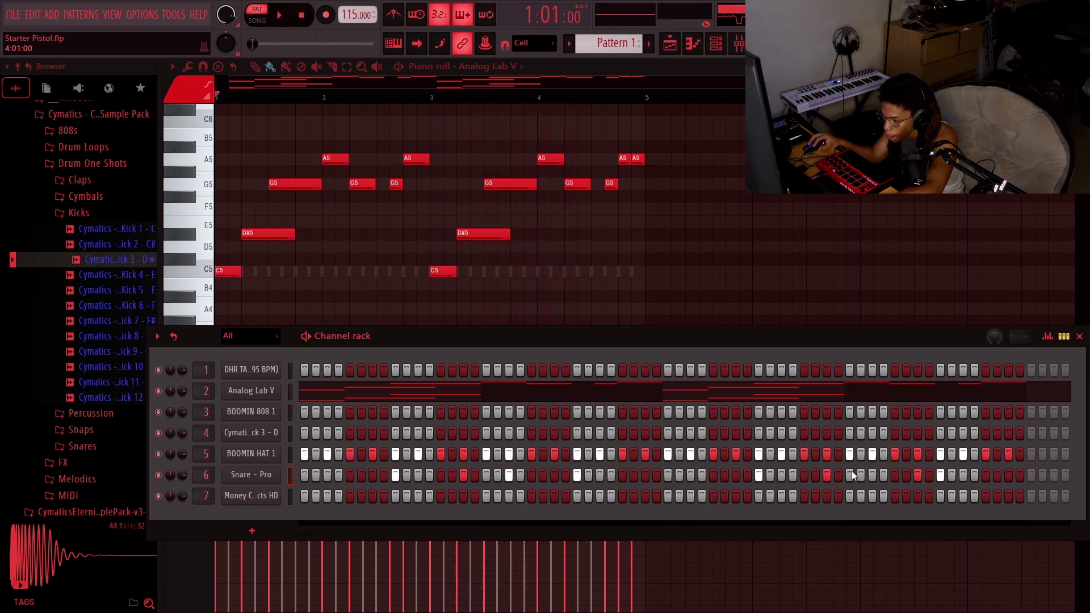
click(918, 474)
key(space)
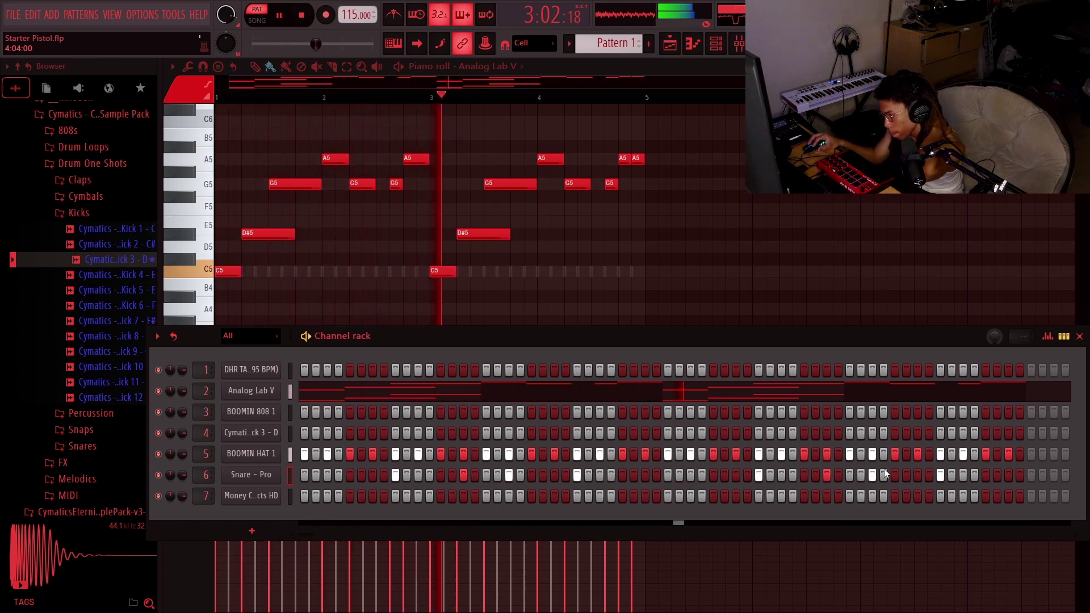
click(805, 475)
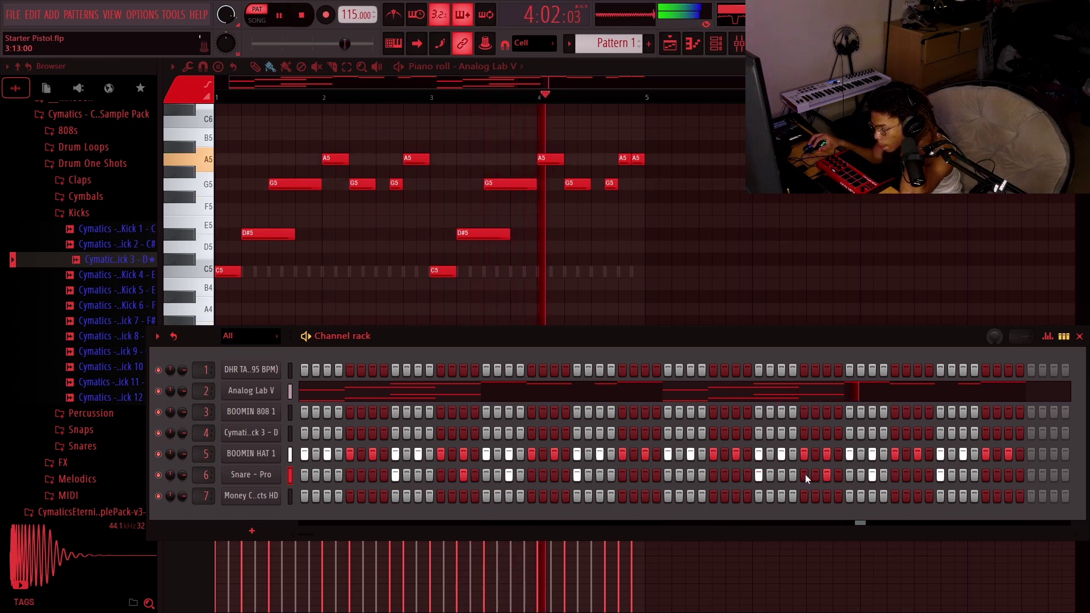
key(space)
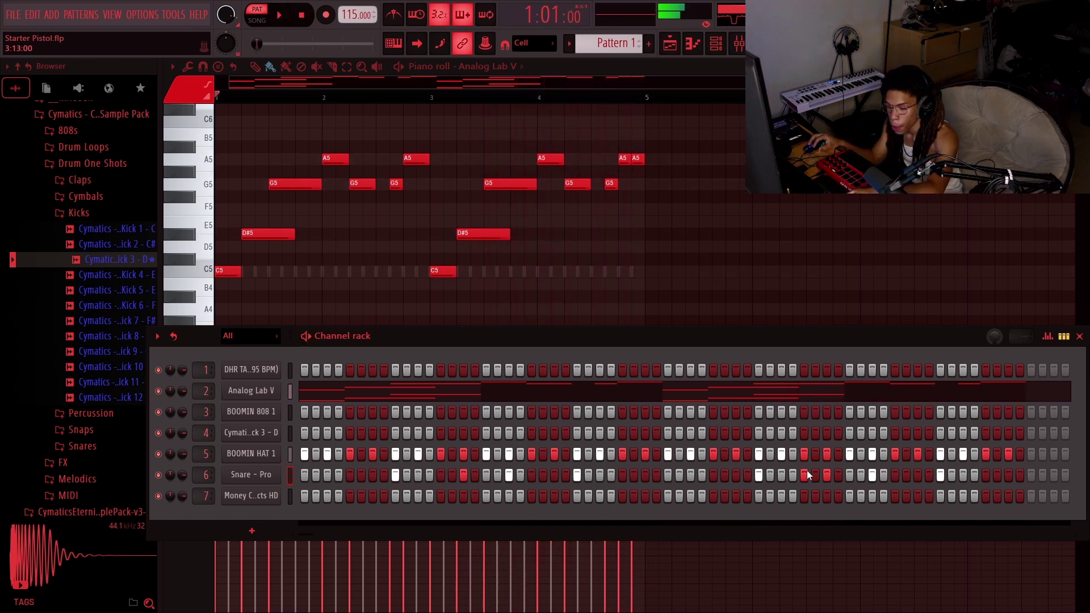
key(space)
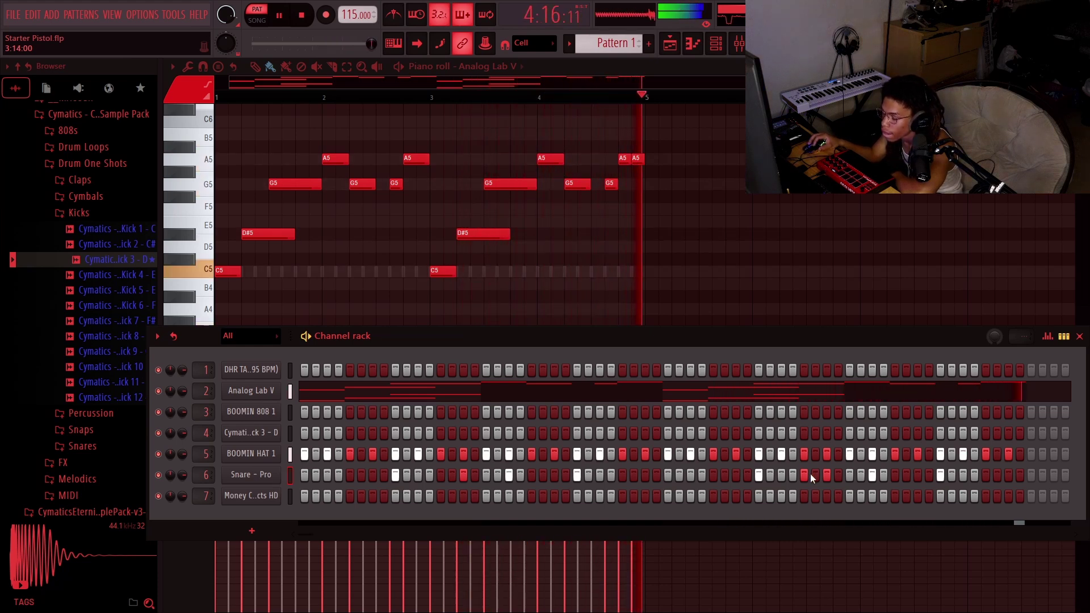
click(806, 474)
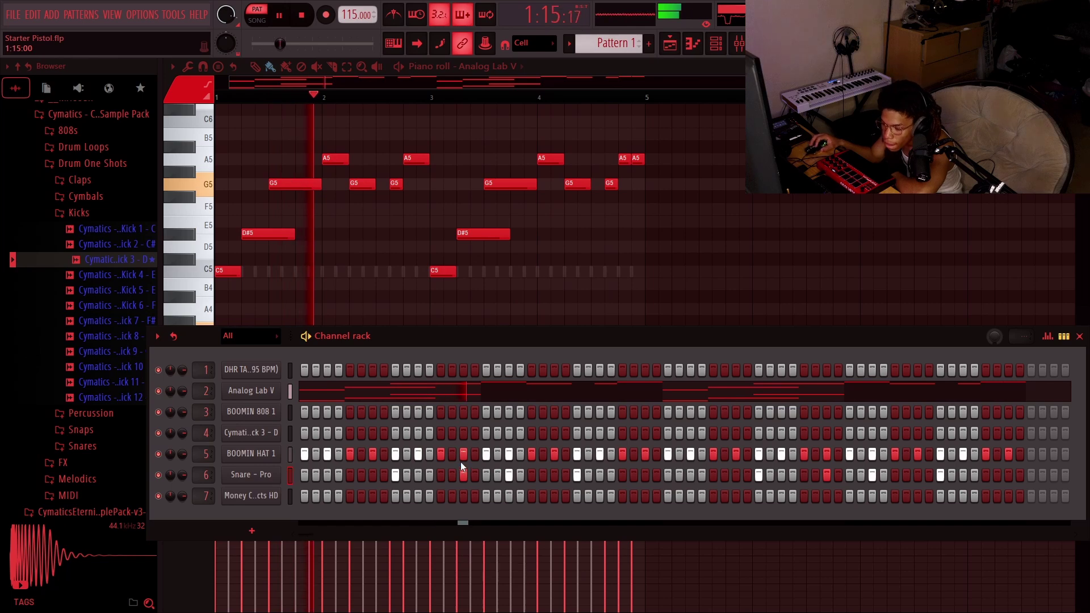
Toggle a Snare - Pro hit on step 13 of bar 1.
click(441, 476)
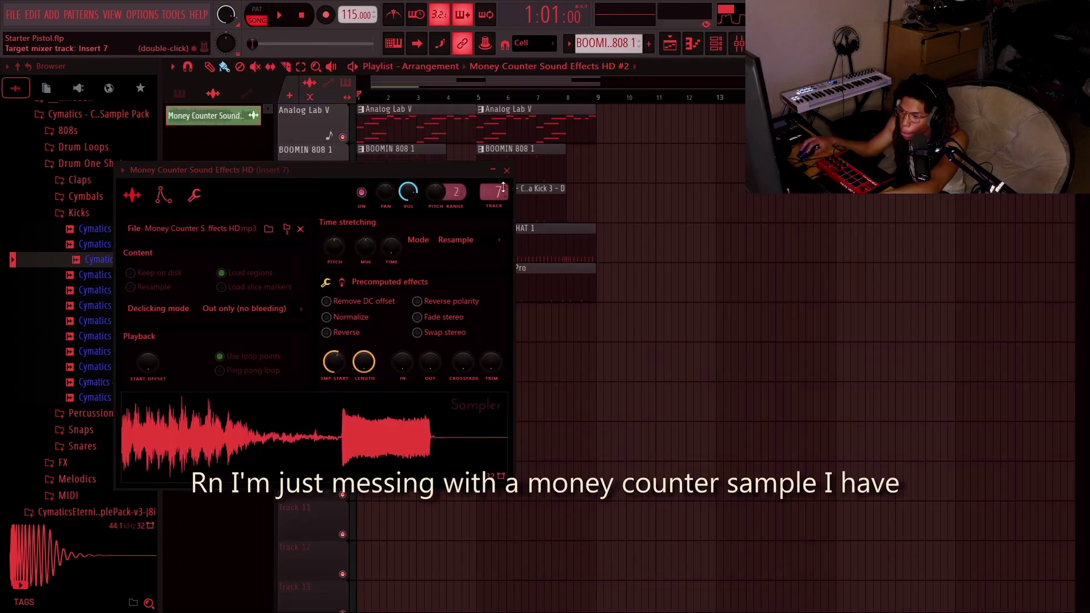
Position the Money Counter Sound Effects HD #2 clip on Track 6 from bar 3 step 9 to bar 5 and play it back.
click(507, 170)
drag(375, 328, 612, 329)
scroll(591, 327, up, 4)
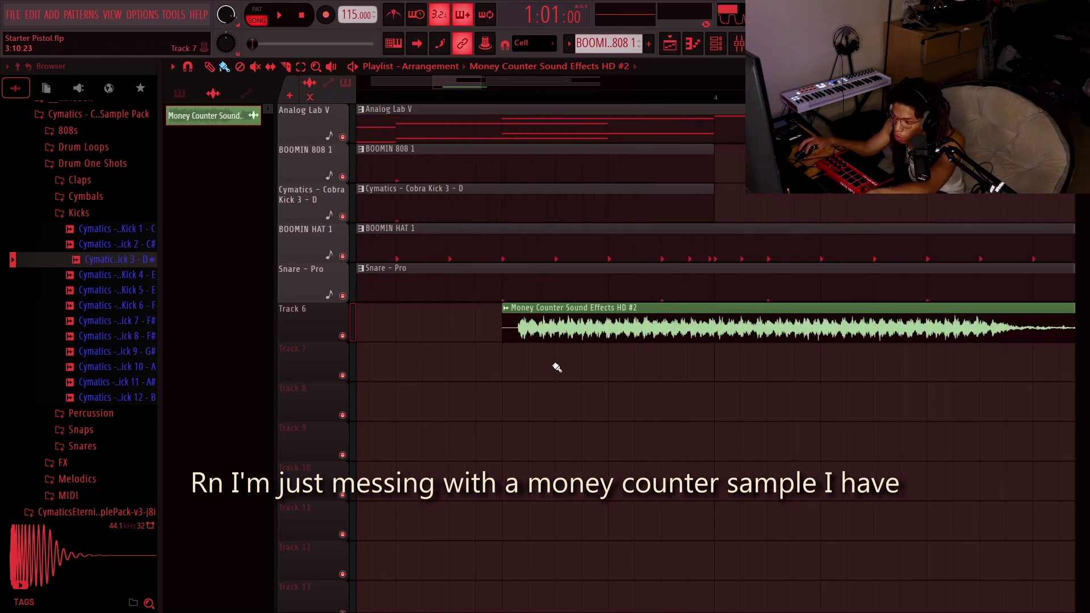
scroll(515, 328, right, 3)
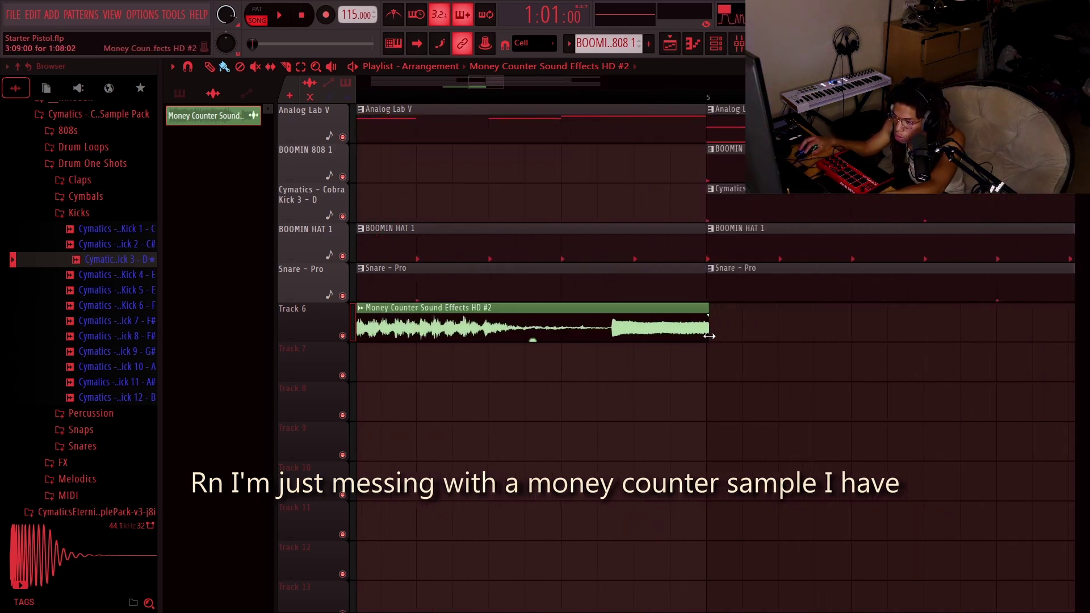
key(space)
scroll(644, 112, down, 6)
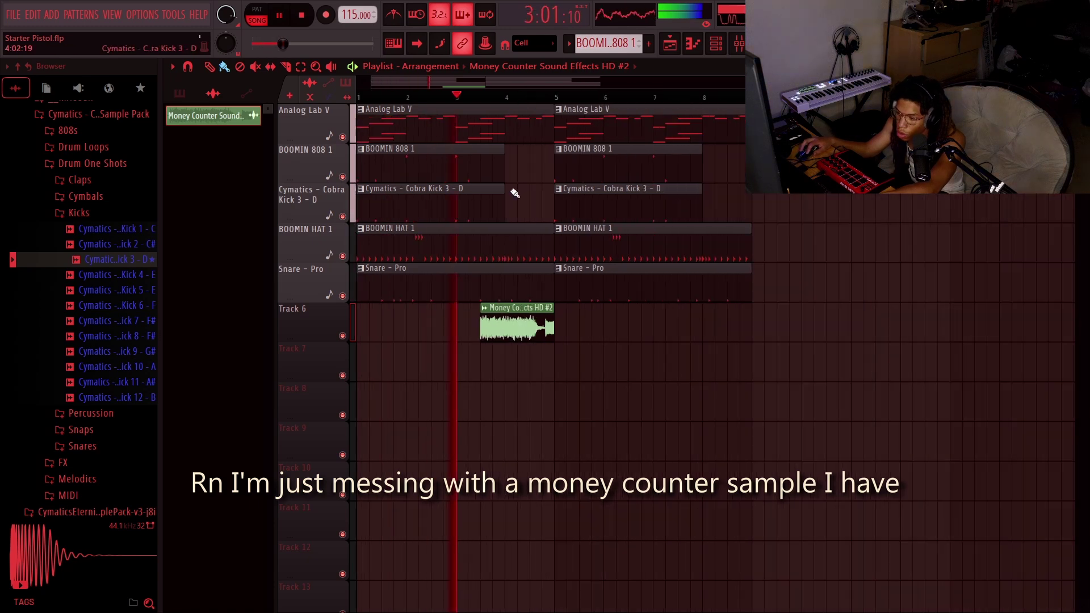
Trim the start of the Money Counter clip to the beginning of bar 4.
drag(518, 335, 517, 339)
double_click(482, 308)
key(space)
scroll(488, 318, up, 3)
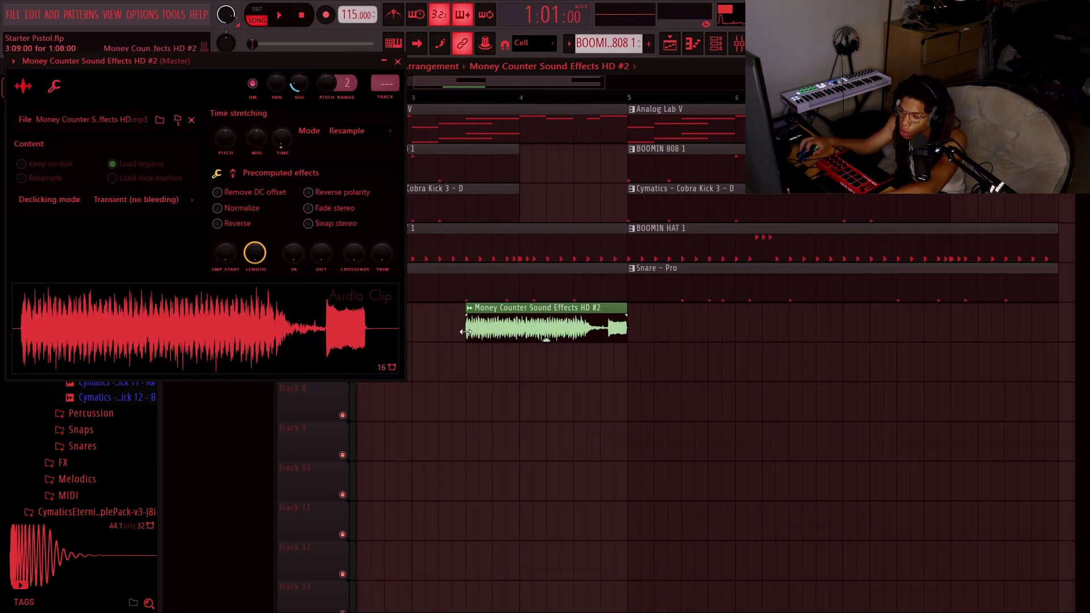
drag(469, 336, 521, 337)
Cut the Money Counter clip at bar 4 step 13 and shift its tail about one step earlier.
key(space)
scroll(624, 102, up, 2)
scroll(623, 101, up, 2)
key(space)
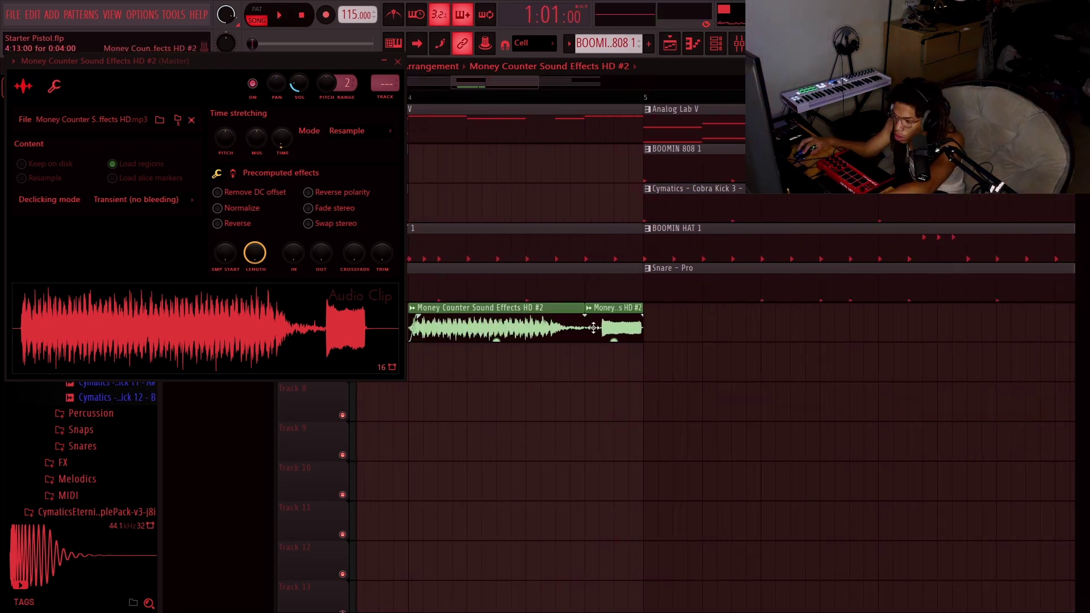
drag(612, 326, 596, 325)
scroll(589, 326, down, 3)
Play back the edited Money Counter clip and move it to bar 8 on Track 6.
key(space)
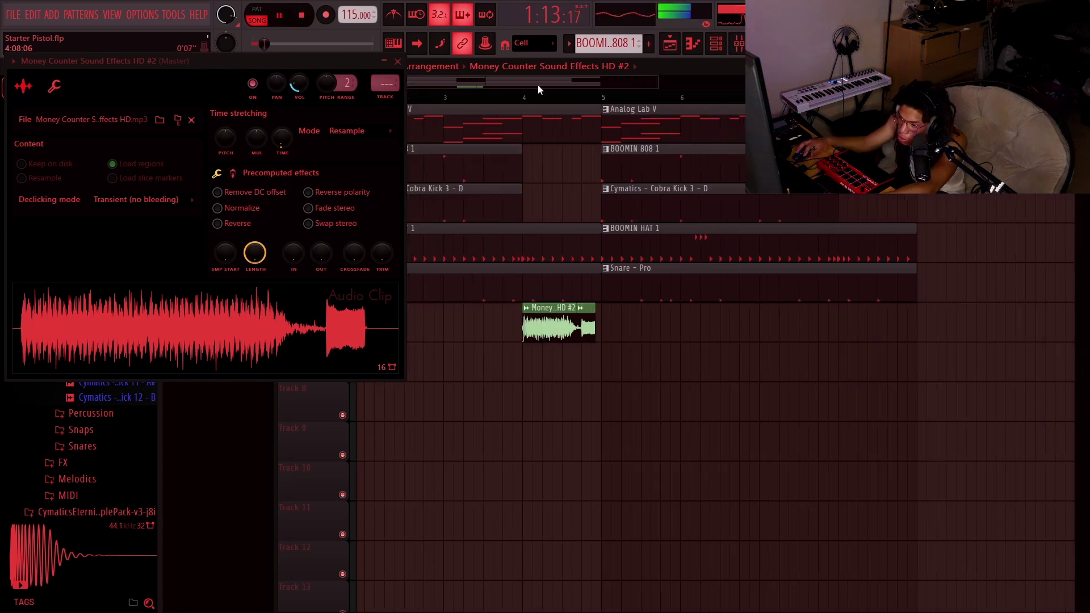
key(space)
click(547, 332)
key(F6)
key(F6)
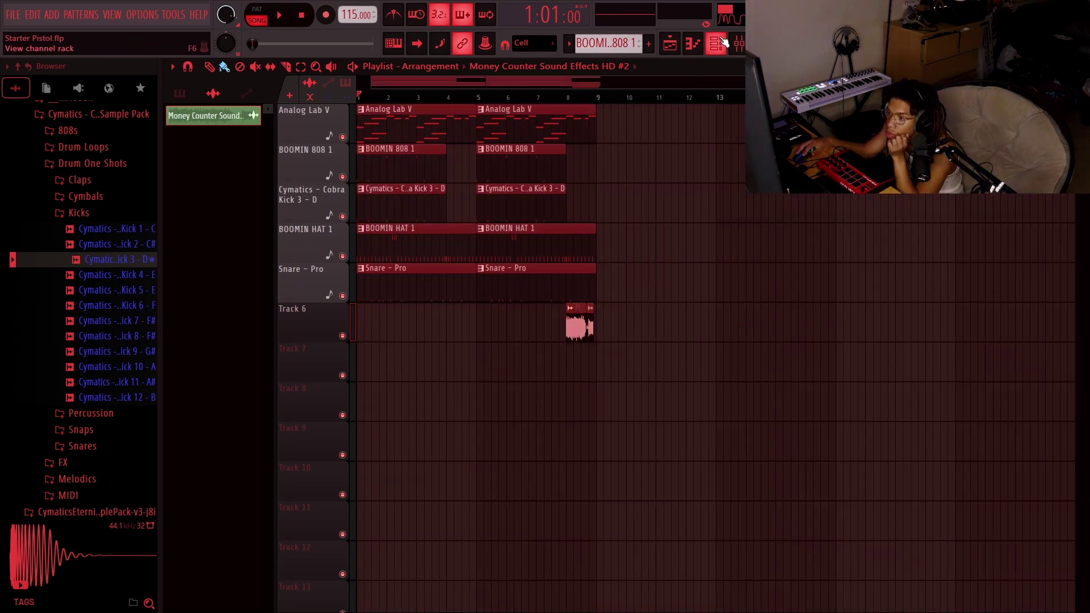
Add a BBC Symphony Orchestra channel from the VST3 generators and audition its Violins 1 sound.
key(F6)
scroll(126, 417, down, 2)
scroll(126, 417, down, 5)
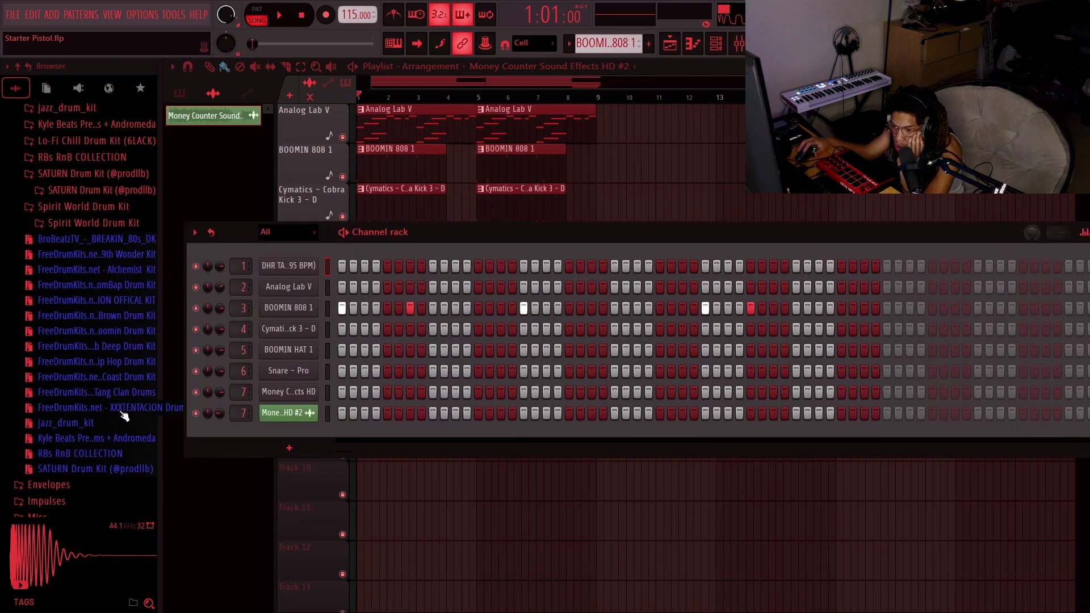
scroll(124, 416, down, 10)
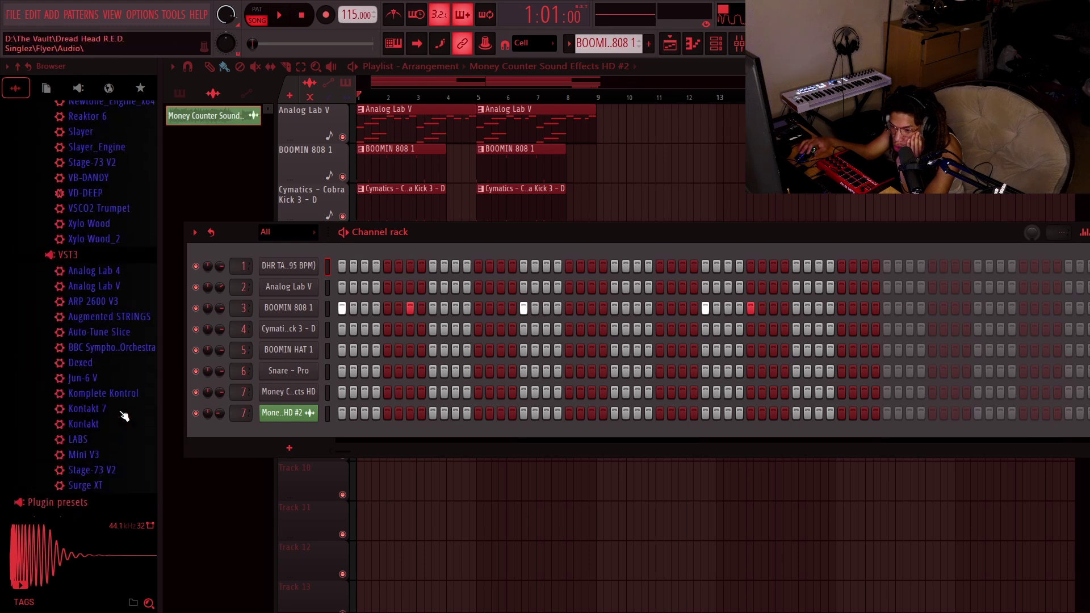
scroll(102, 403, up, 5)
scroll(101, 411, down, 3)
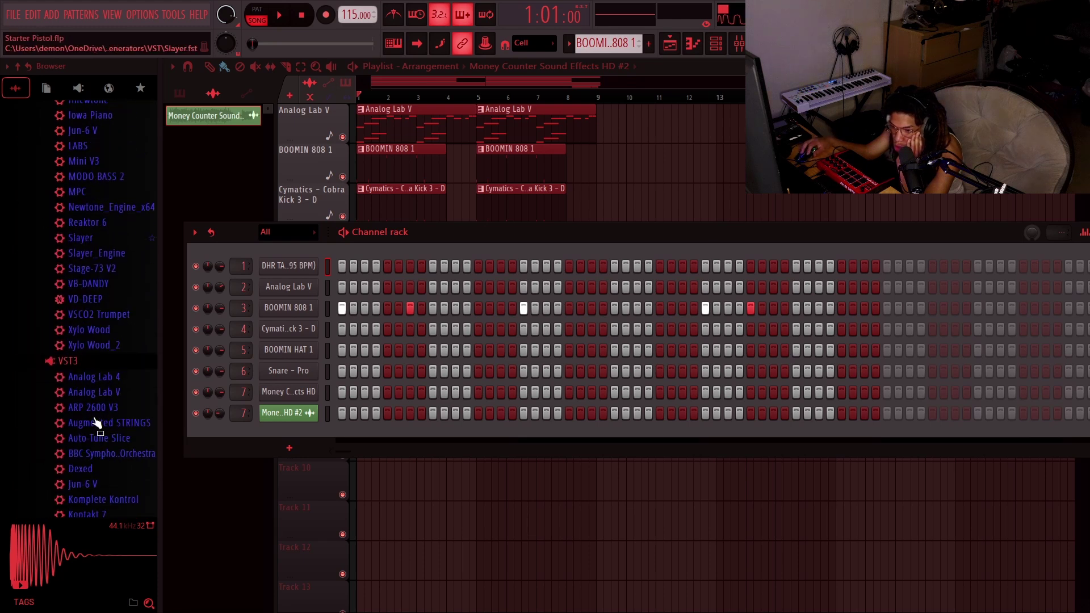
scroll(122, 414, down, 2)
drag(111, 359, 260, 428)
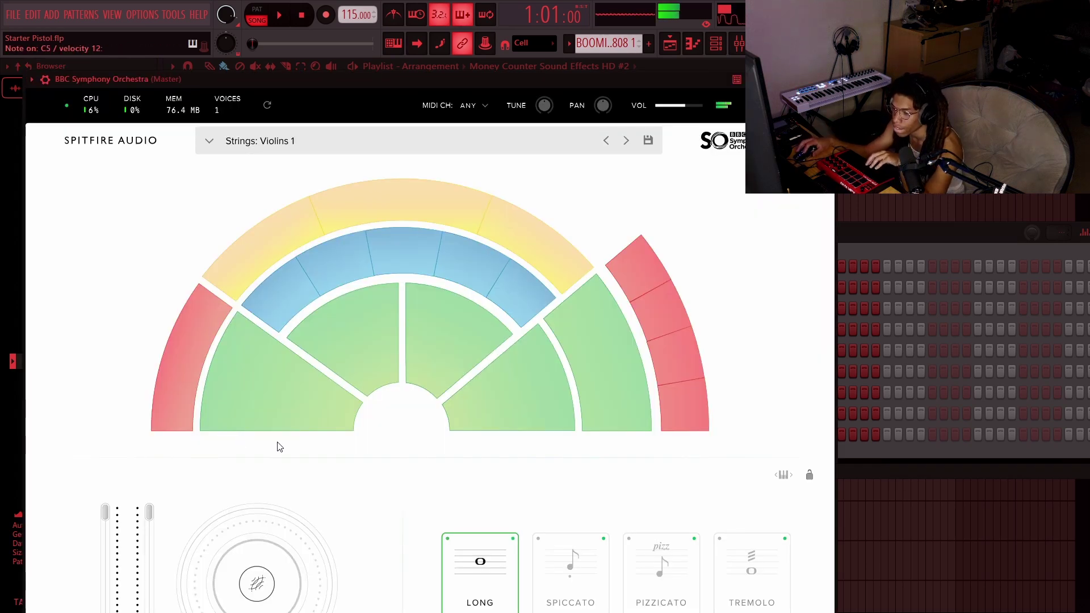
mouse_move(363, 302)
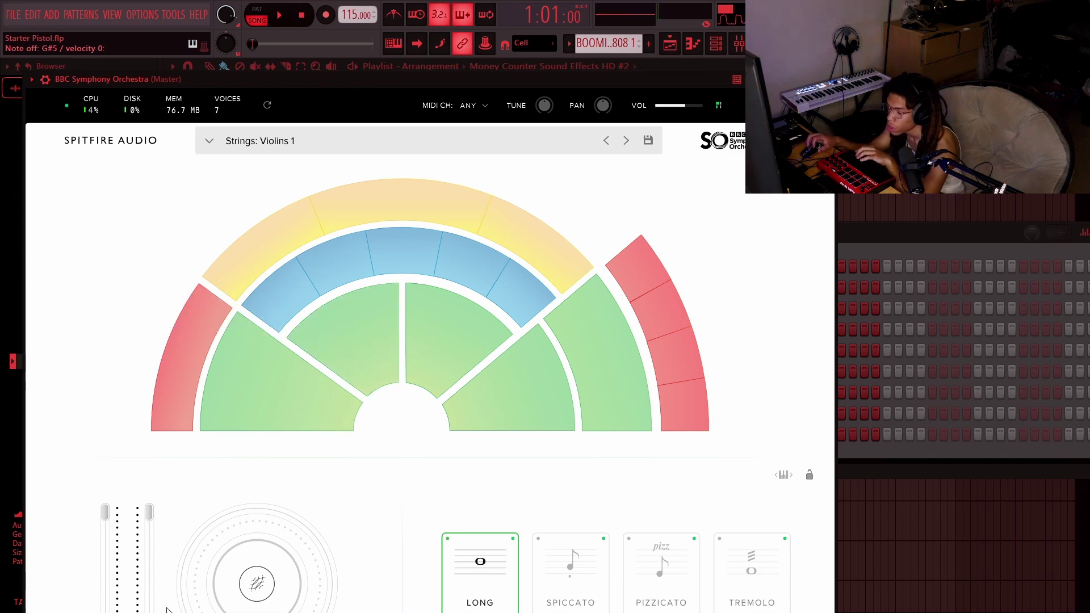
key(Escape)
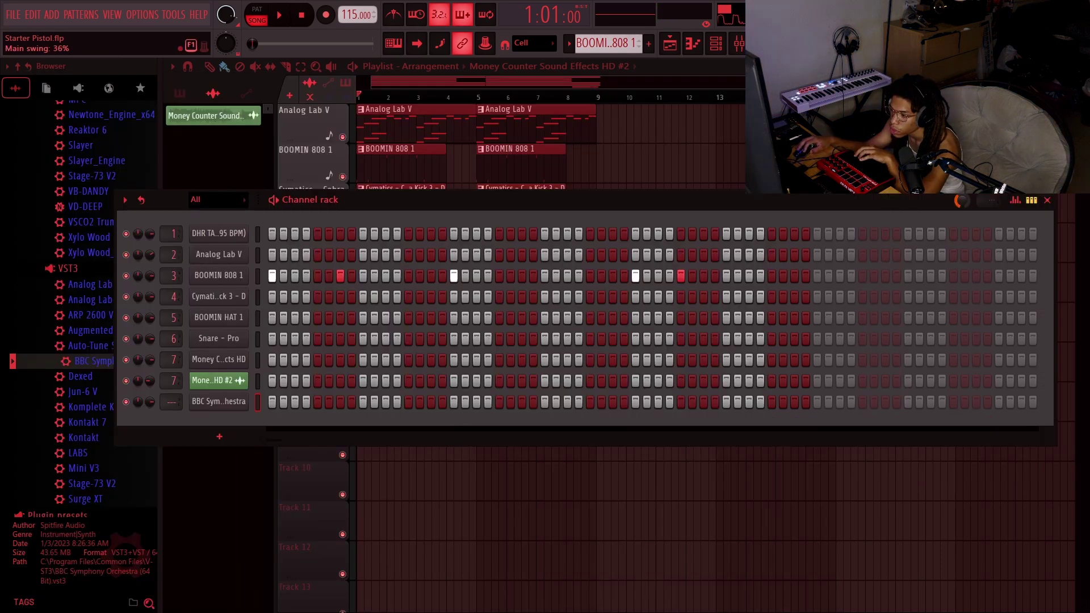
Write a one-bar BBC Symphony Orchestra phrase of quarter notes G#6, A#6, F6 and D#6 in Pattern 6.
click(279, 16)
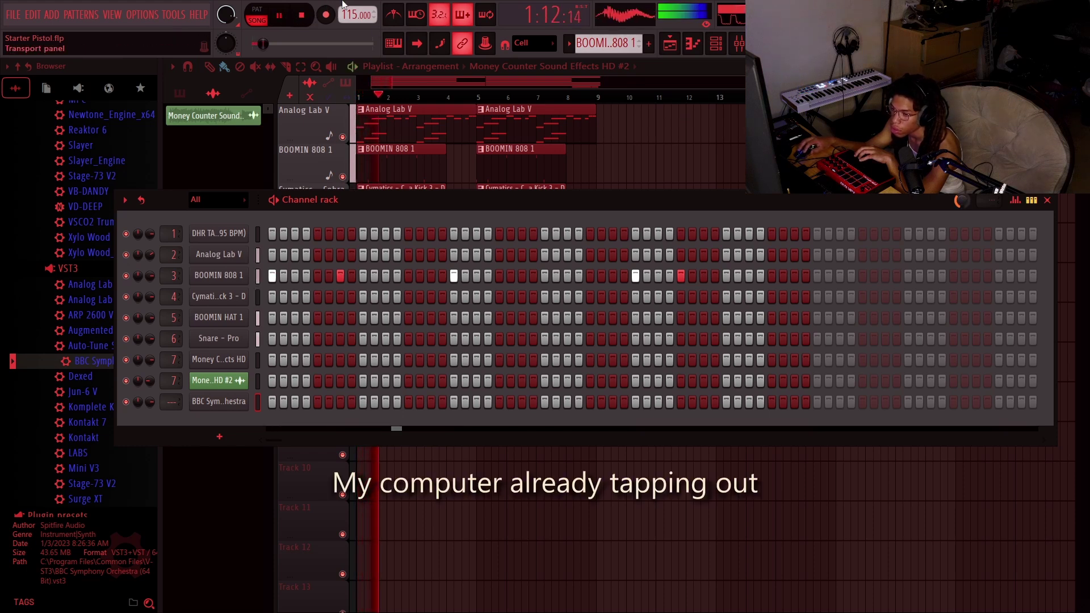
key(space)
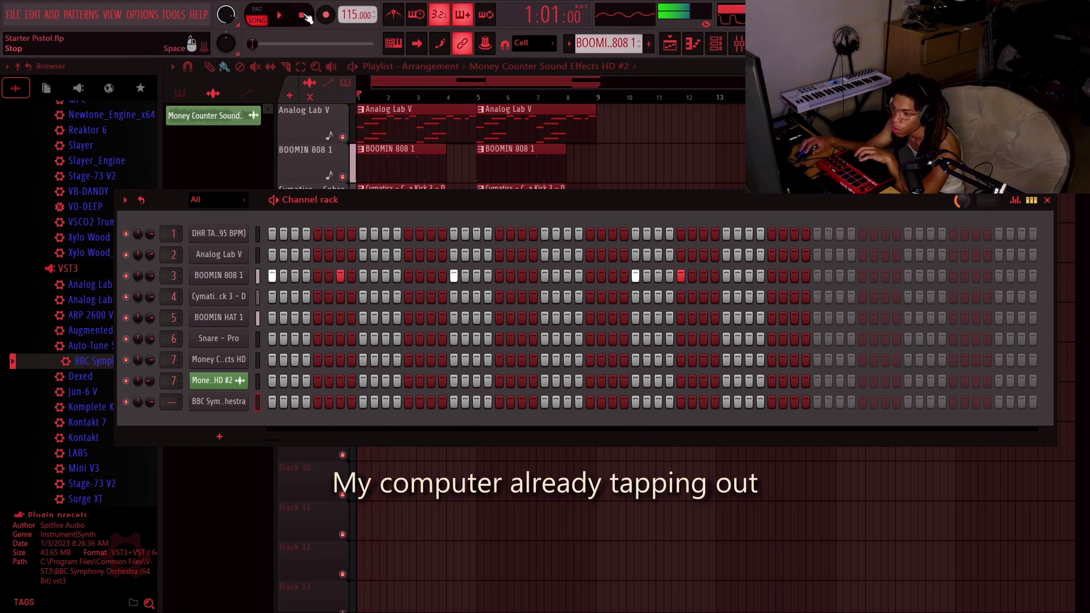
click(701, 46)
click(1048, 201)
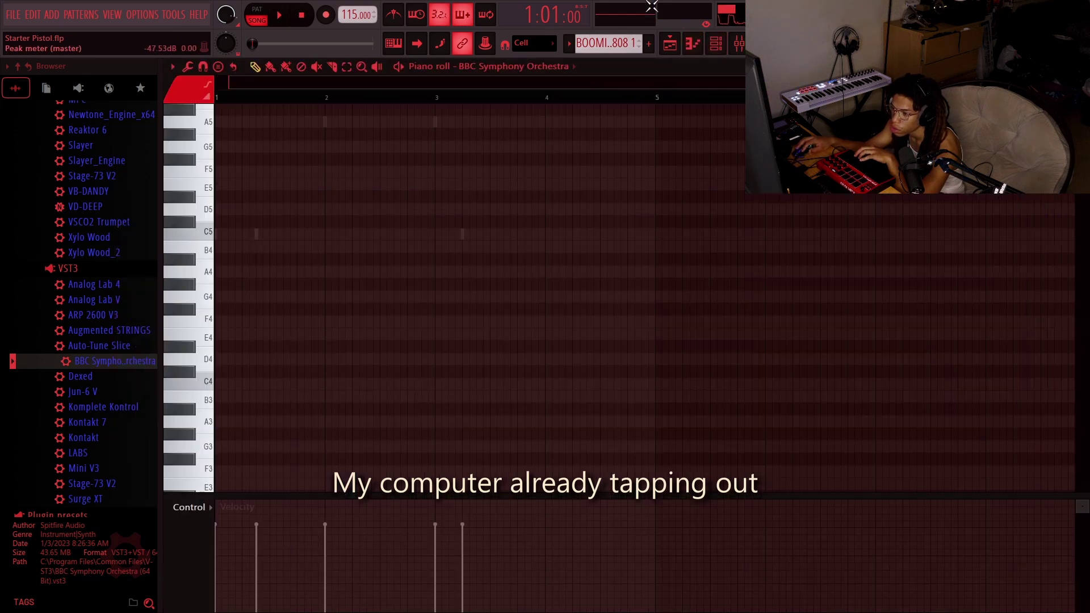
scroll(611, 46, down, 1)
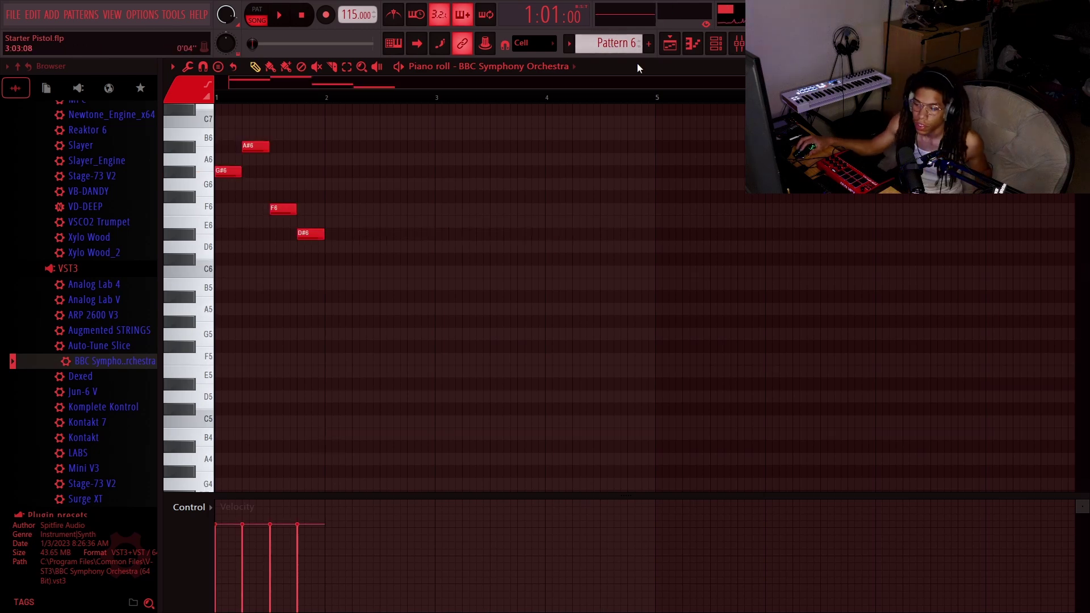
Play the arrangement and lay Pattern 6 clips back to back across eight bars on Track 7.
key(space)
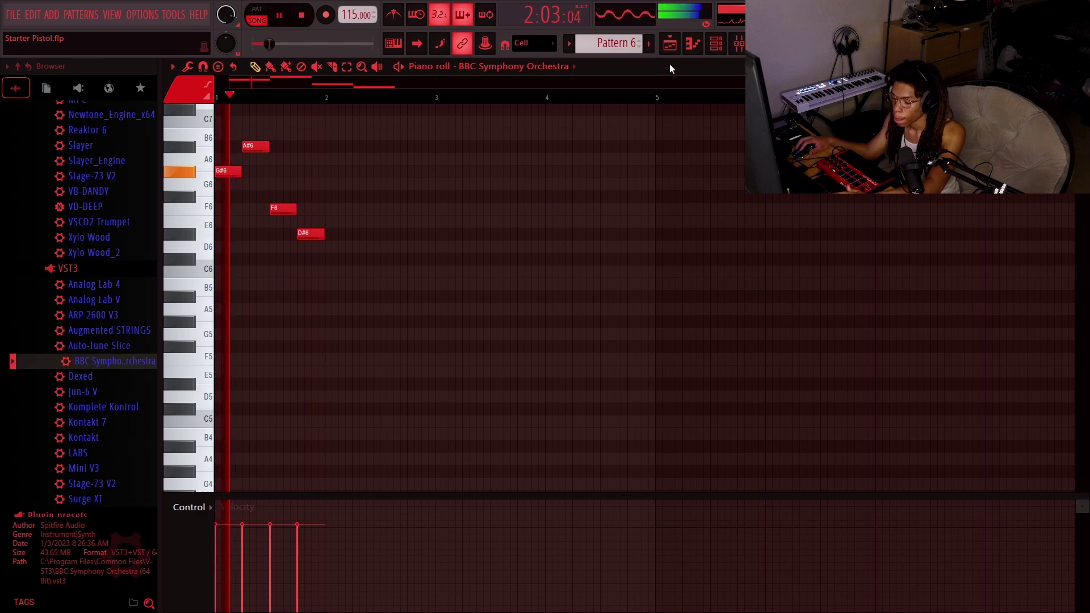
key(space)
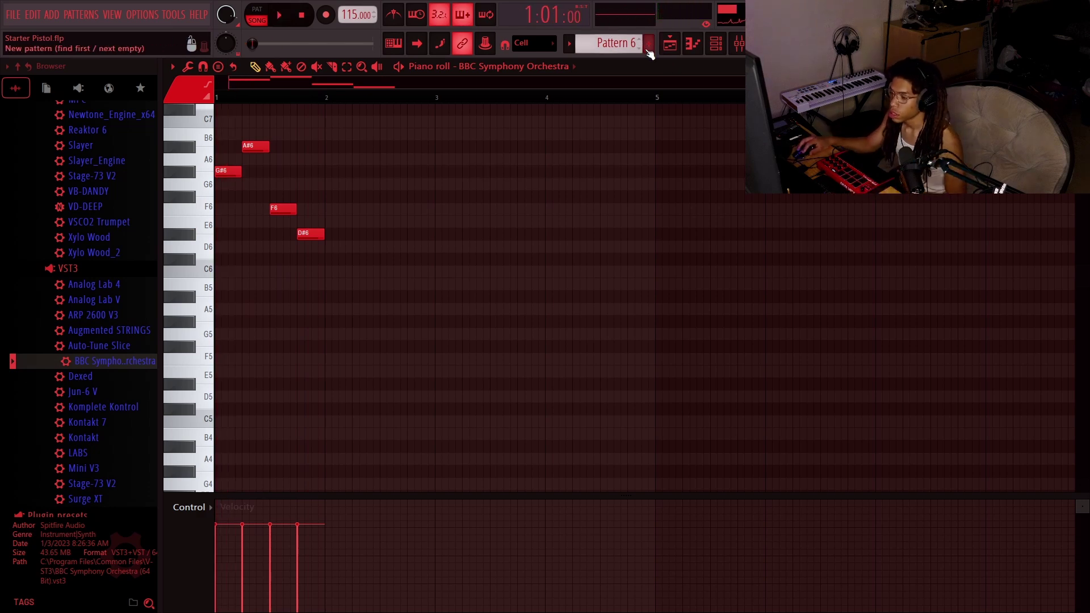
click(677, 51)
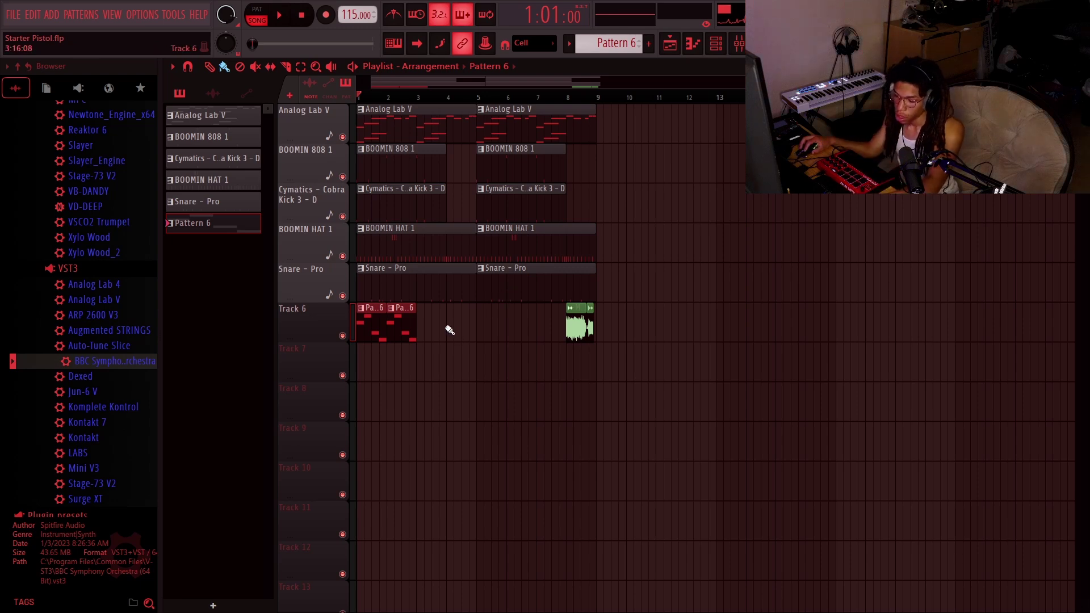
drag(395, 332, 564, 372)
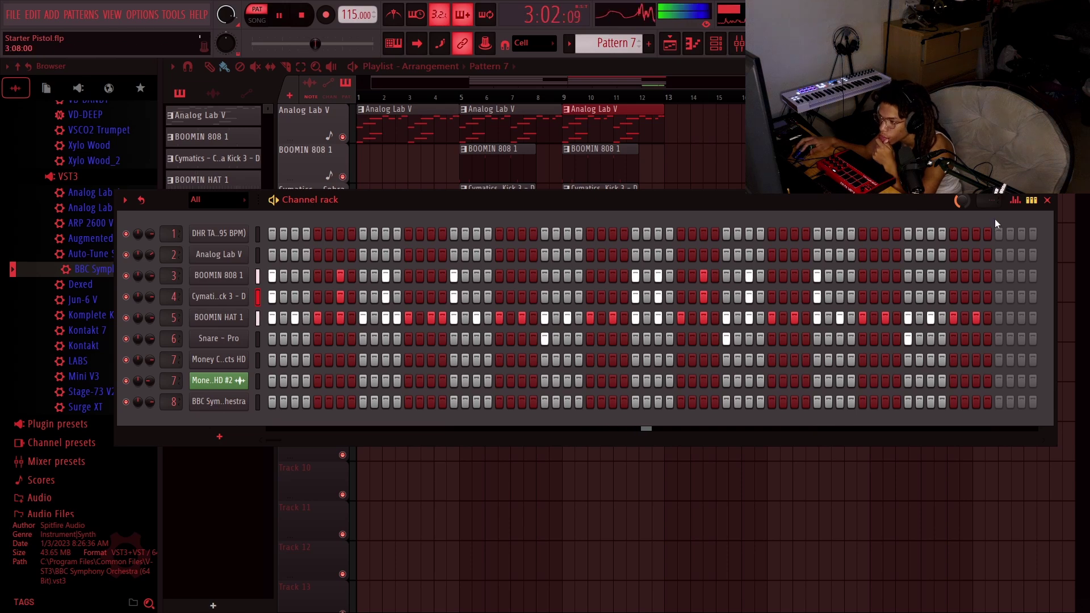
Play Pattern 7 while examining the drum kit folders and the kick and hi-hat notes.
scroll(61, 482, down, 10)
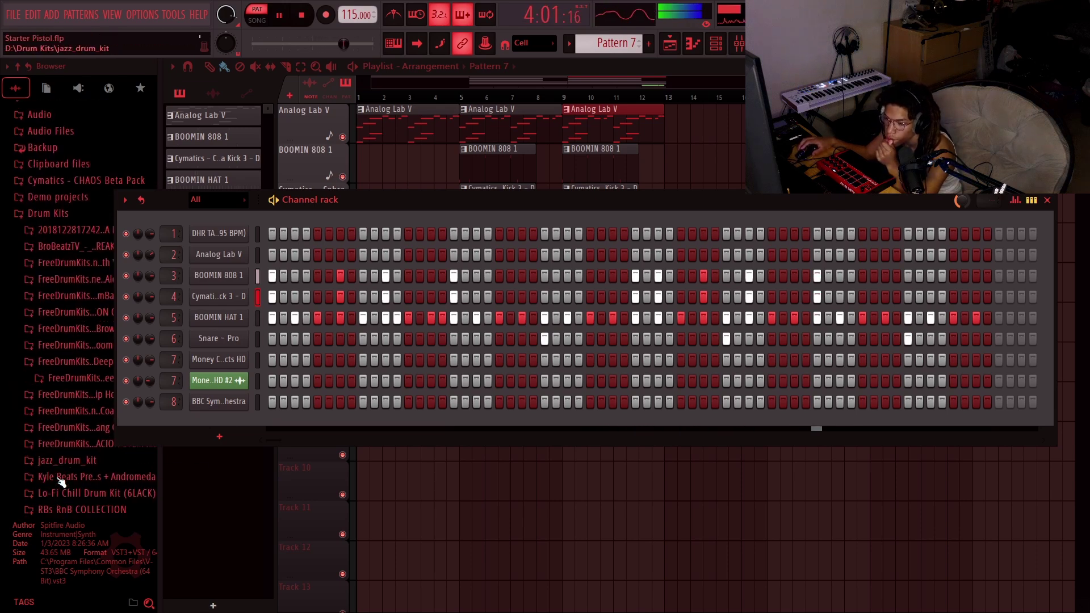
scroll(61, 483, up, 8)
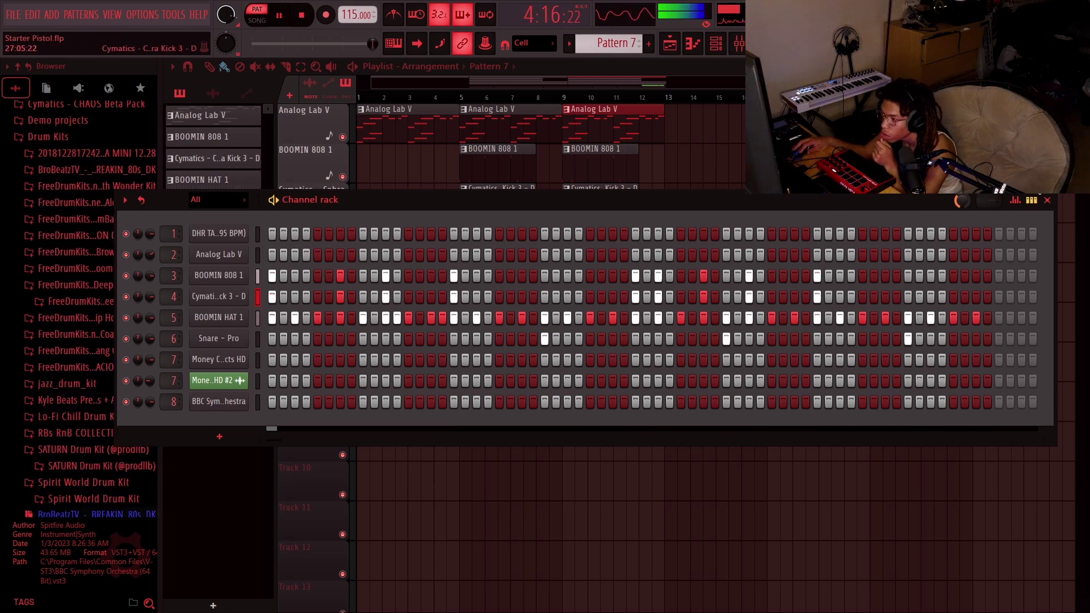
click(1047, 200)
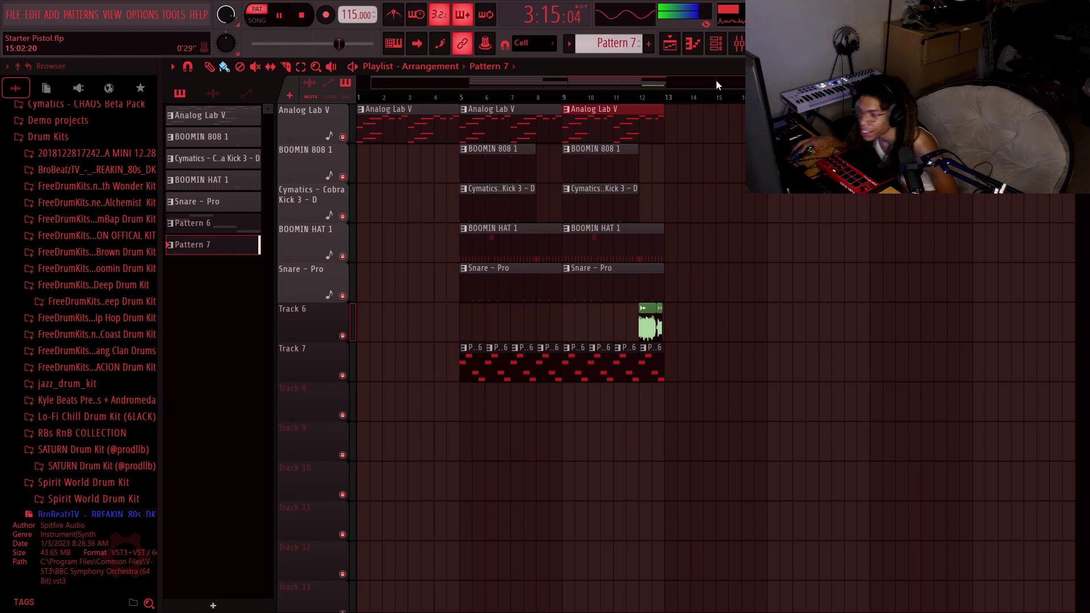
click(716, 44)
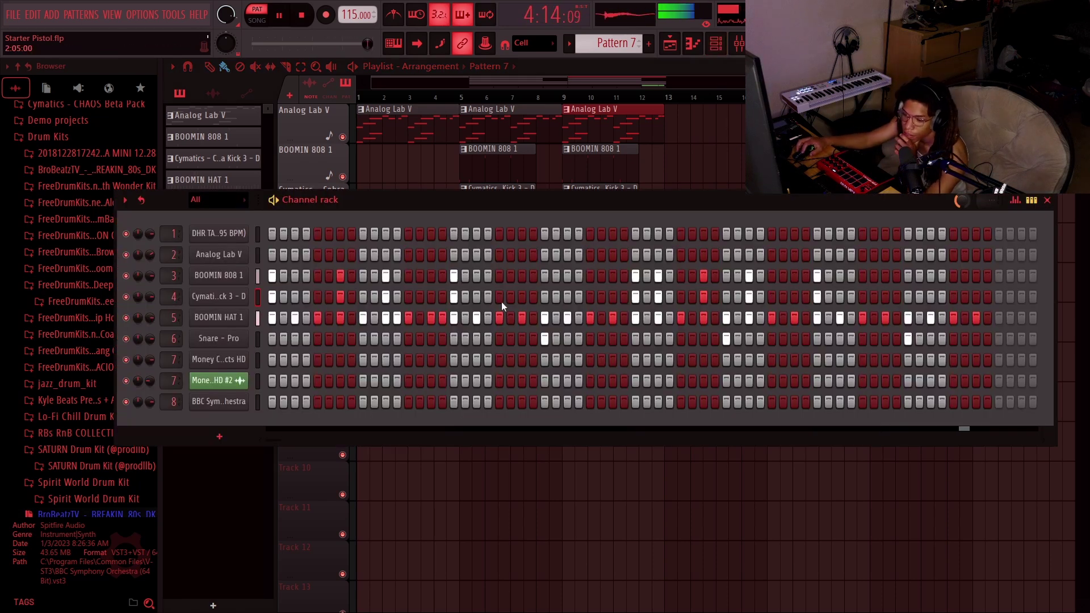
key(F7)
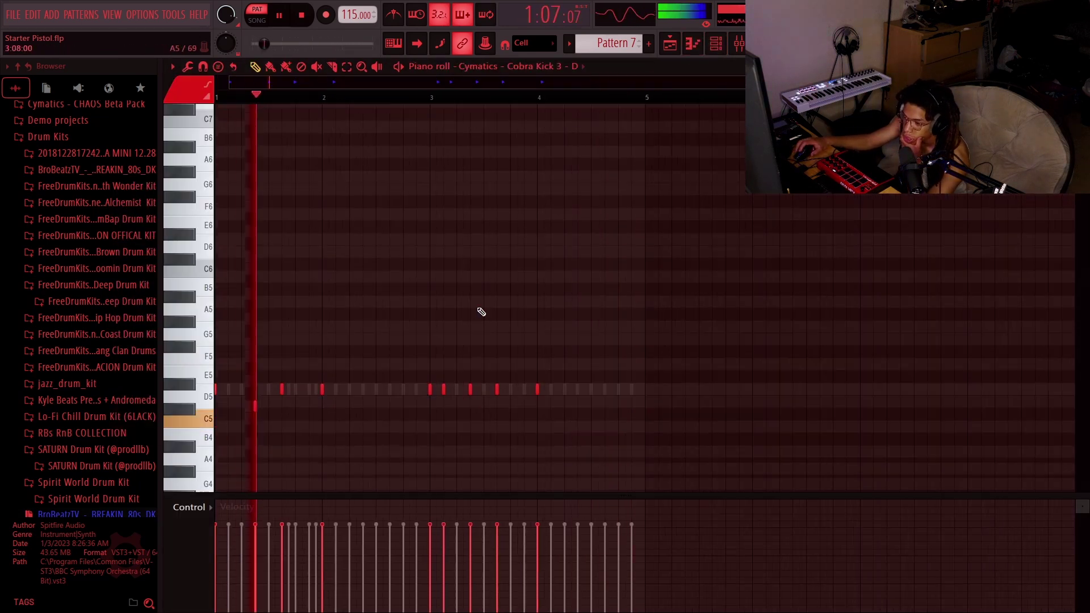
double_click(336, 389)
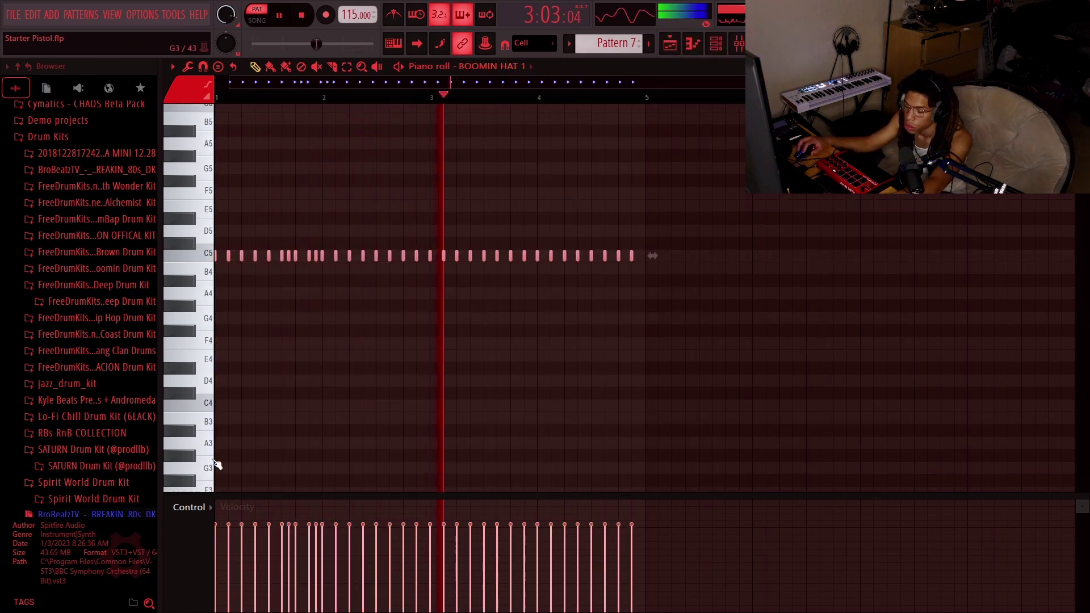
click(670, 44)
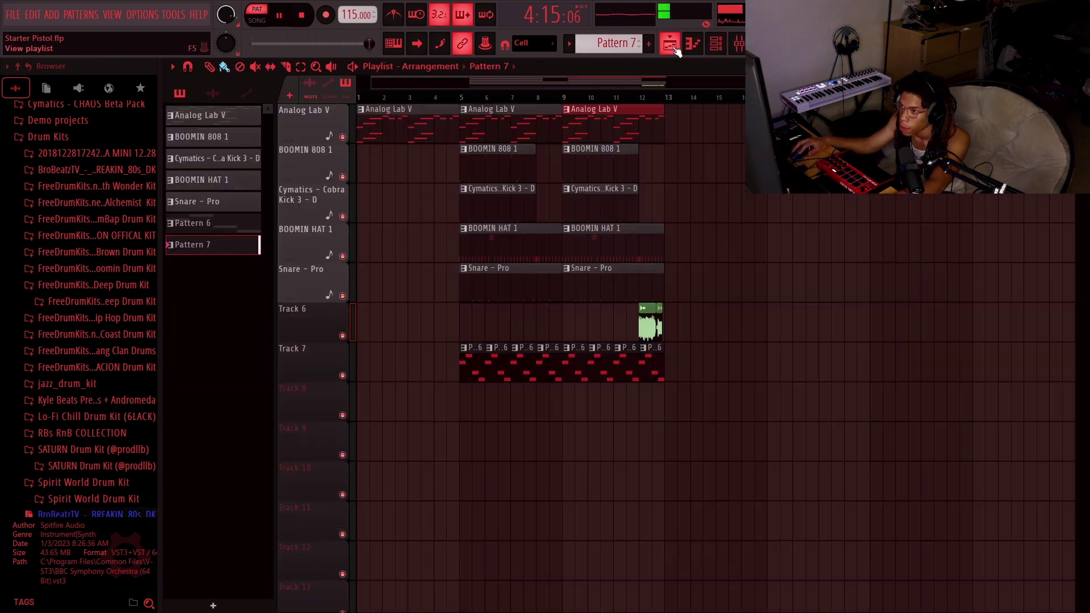
key(space)
Split Pattern 7 by channel and place the resulting drum patterns in the playlist from bar 13.
right_click(230, 245)
click(221, 316)
drag(220, 316, 676, 177)
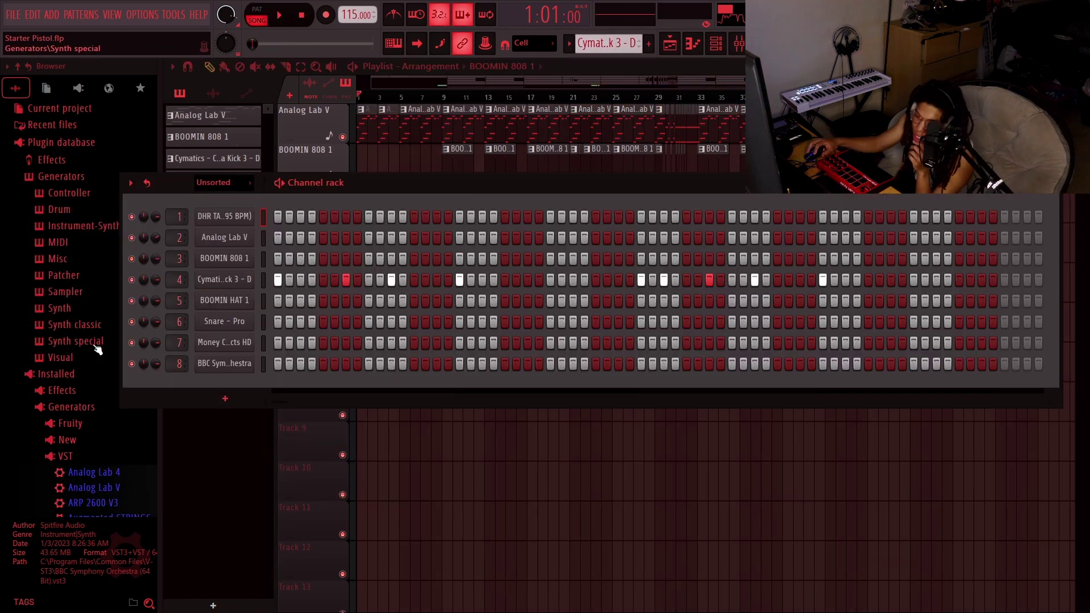
Add a Toxic Biohazard channel from the Synth classic generators and open its presets library.
click(101, 332)
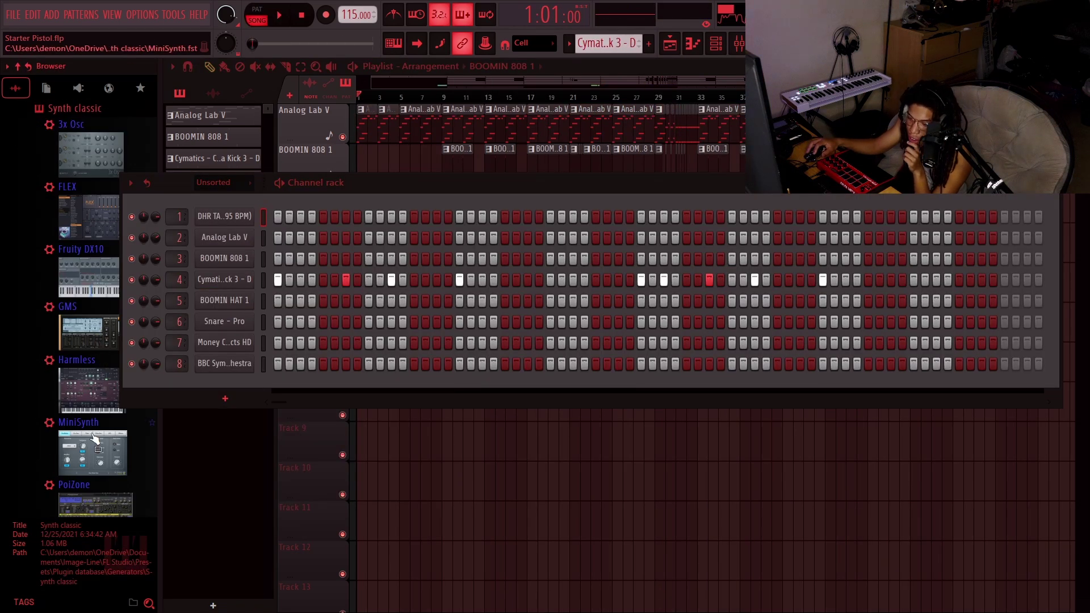
scroll(96, 447, down, 10)
scroll(95, 447, down, 3)
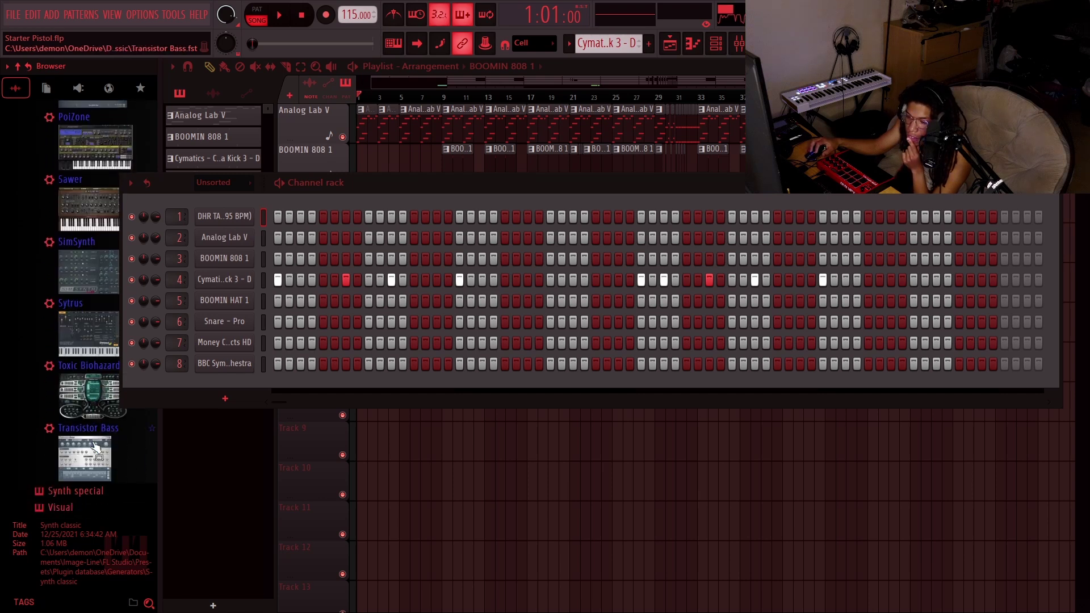
scroll(95, 448, down, 2)
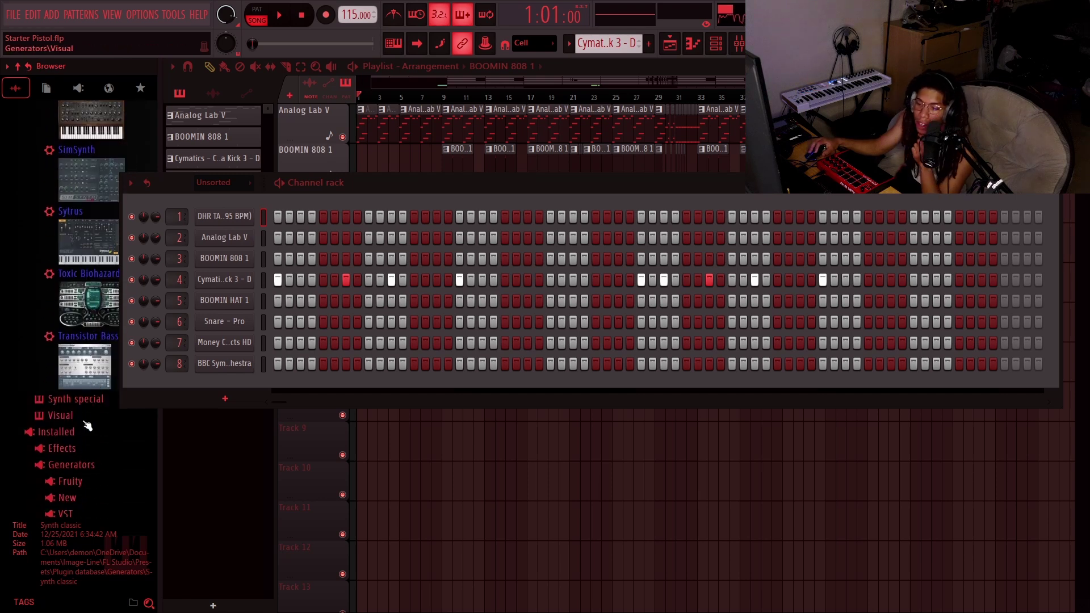
drag(101, 298, 203, 385)
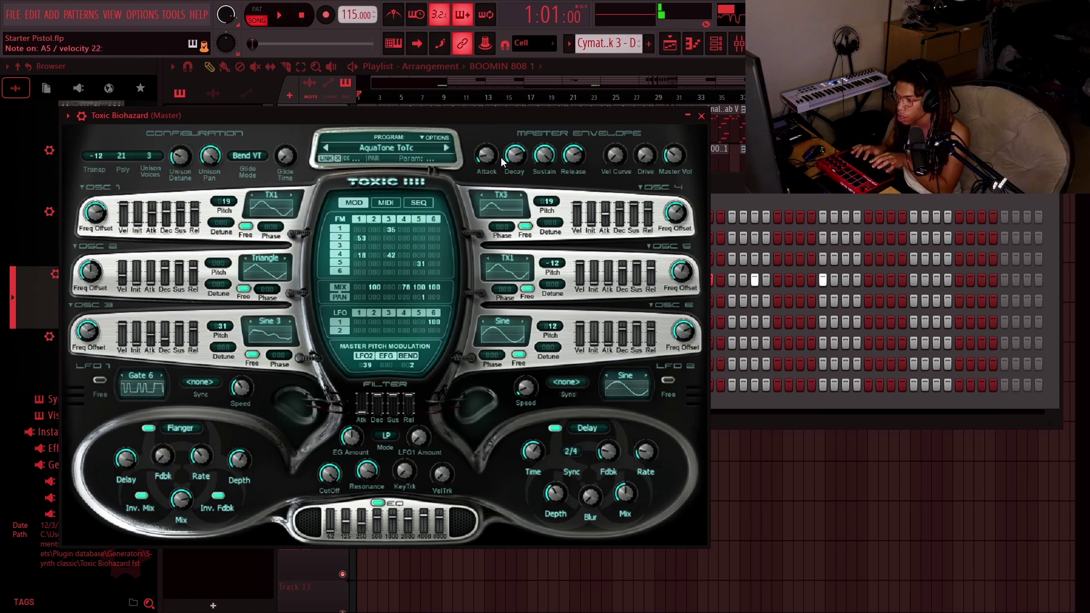
click(397, 149)
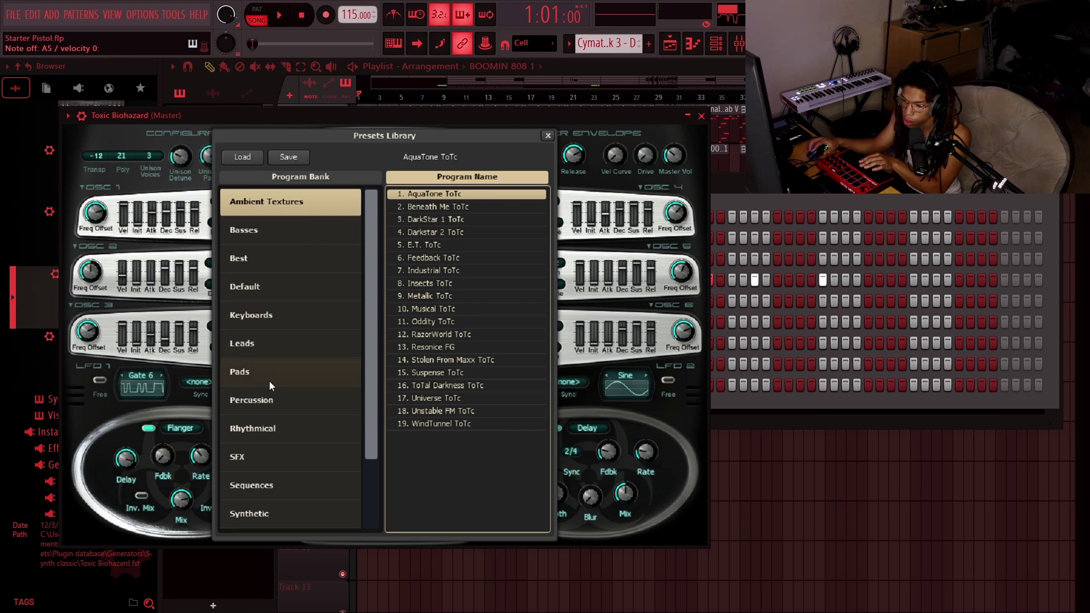
Audition the Metallic ToTc, Resonice FG and Suspense ToTc presets in the Ambient Textures bank.
click(465, 295)
click(445, 348)
click(442, 373)
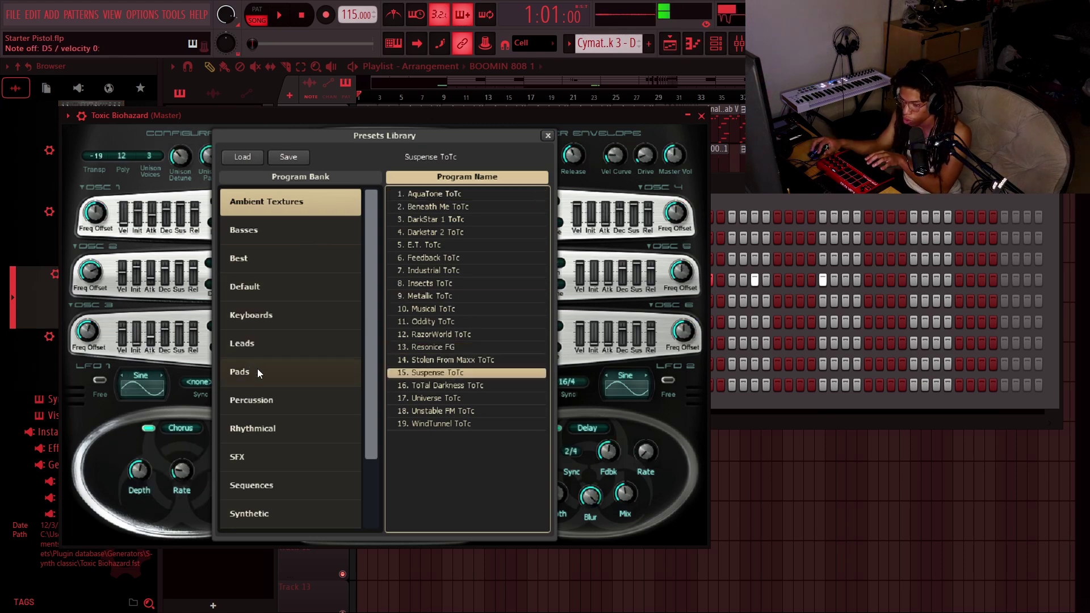
Audition presets in the Pads bank, including Destroyer and Fatality.
click(257, 371)
click(472, 398)
click(465, 436)
click(466, 458)
scroll(453, 471, down, 5)
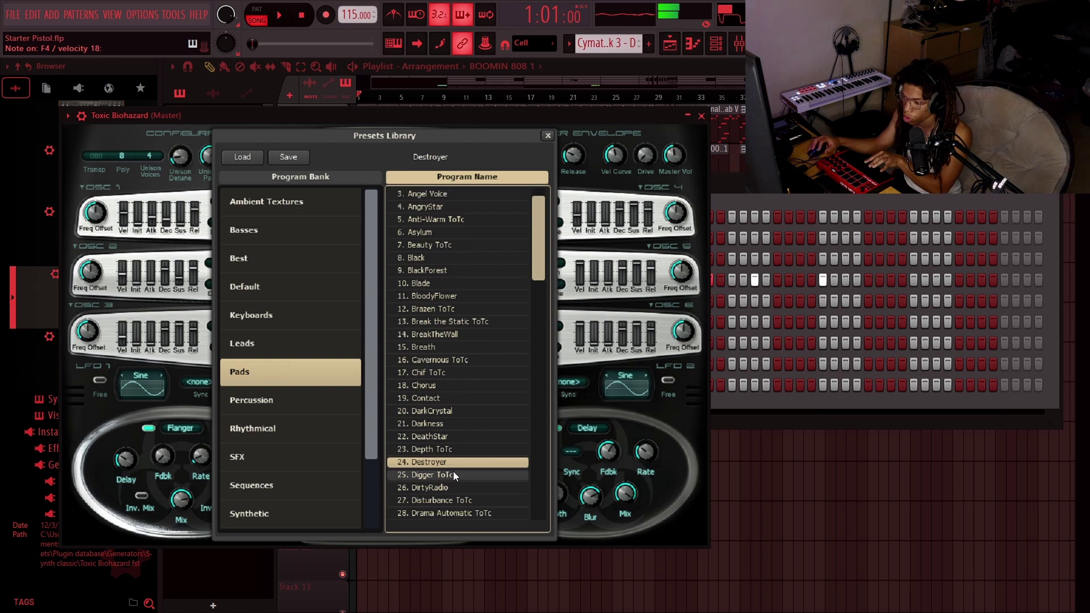
click(454, 486)
scroll(454, 485, down, 3)
click(455, 490)
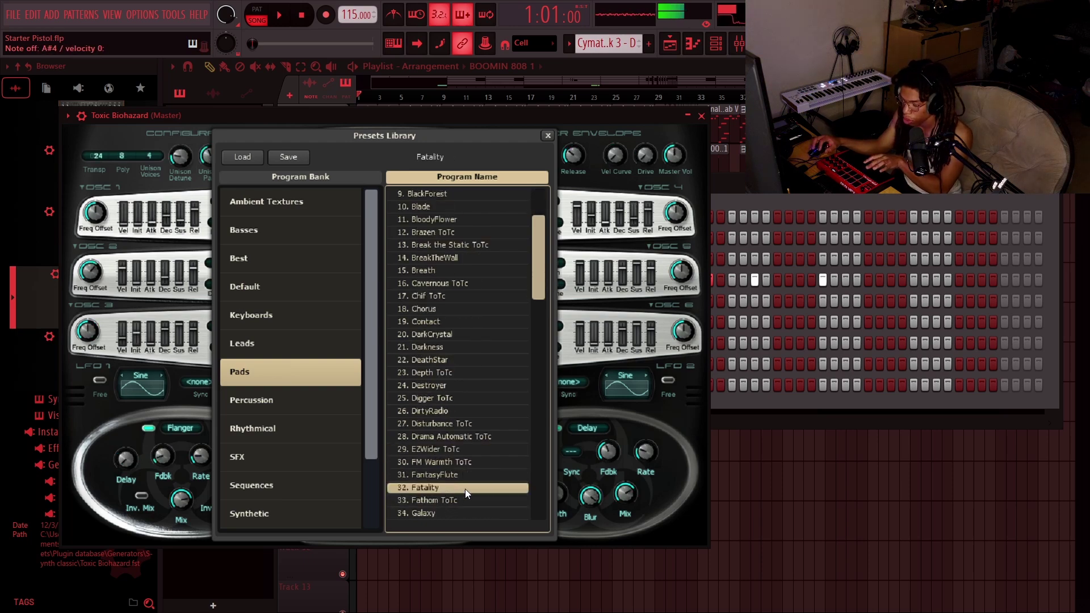
Load the Harsh Digital ToTc pad preset and change the LFO 2 waveform to Square.
scroll(466, 490, down, 1)
click(468, 490)
scroll(468, 490, down, 6)
click(468, 489)
click(462, 502)
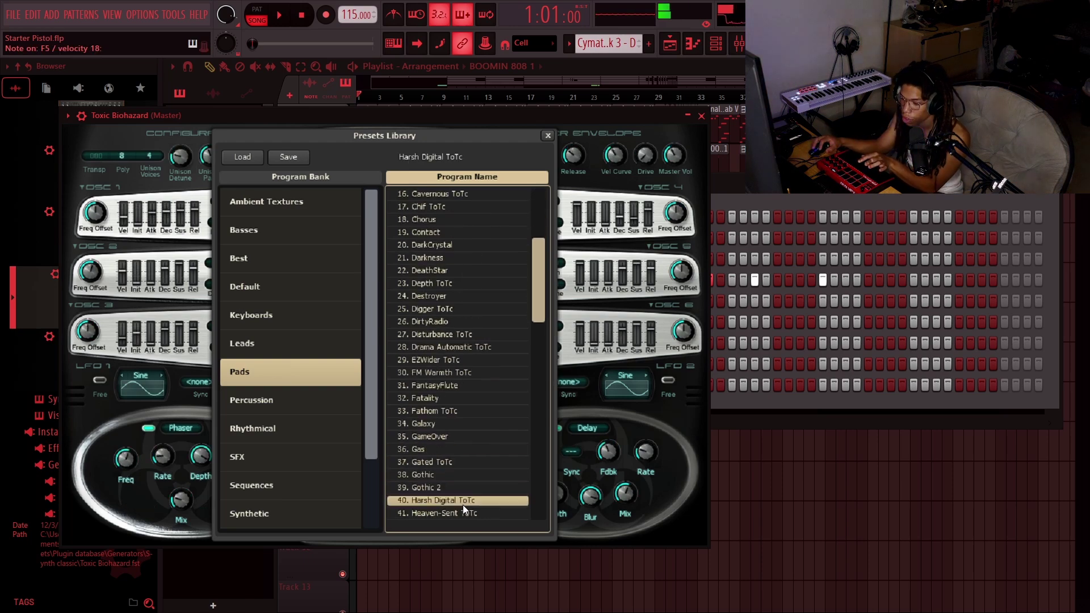
double_click(462, 504)
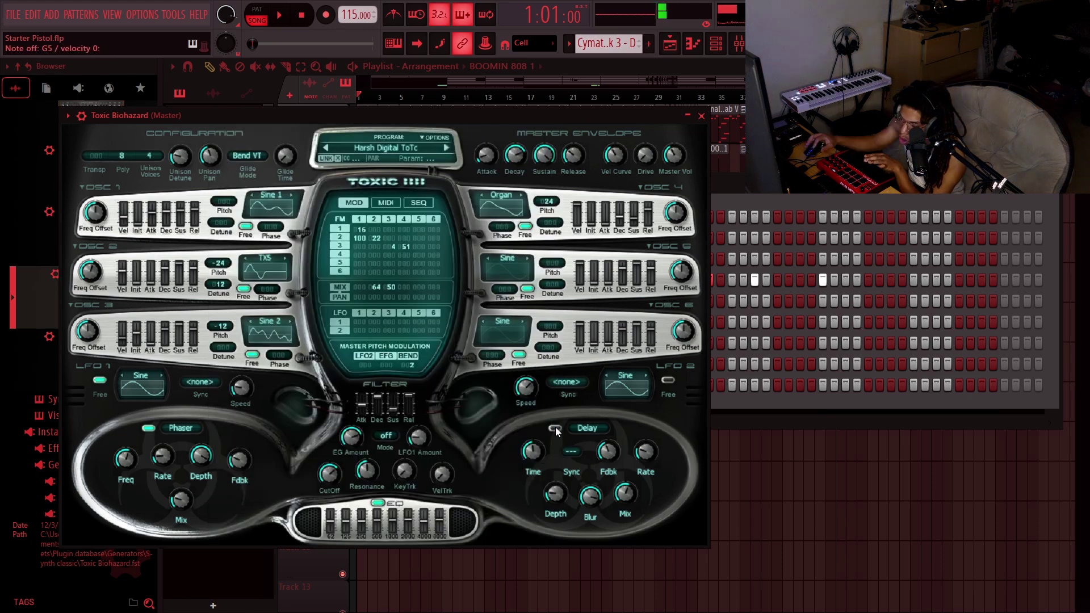
click(607, 375)
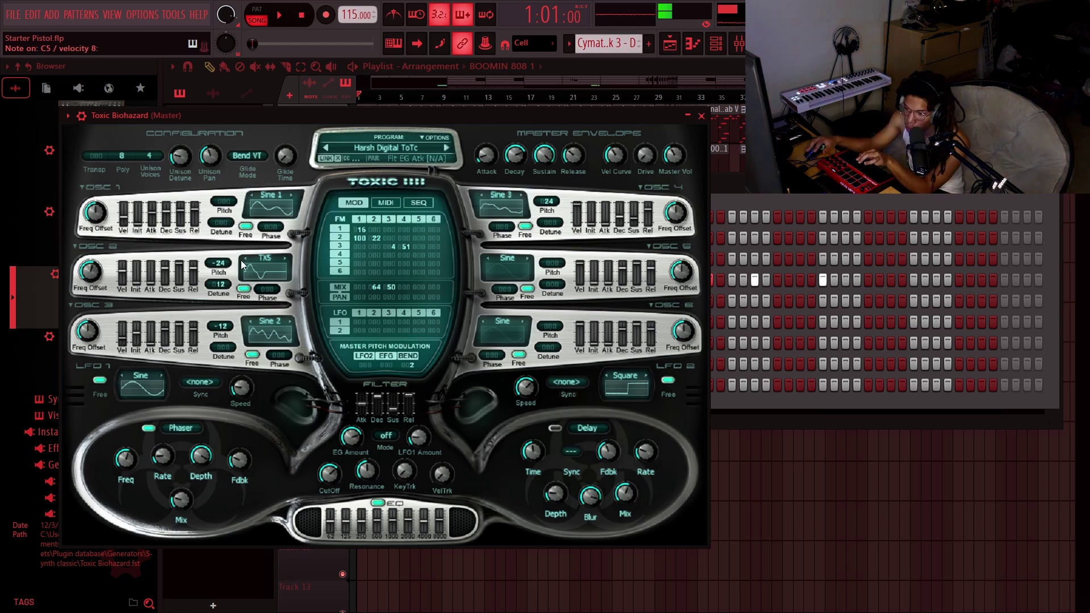
Create Pattern 11 with sustained Toxic Biohazard chords over two bars, starting with C5, D#5 and G5, and play it.
key(Escape)
key(F6)
key(F7)
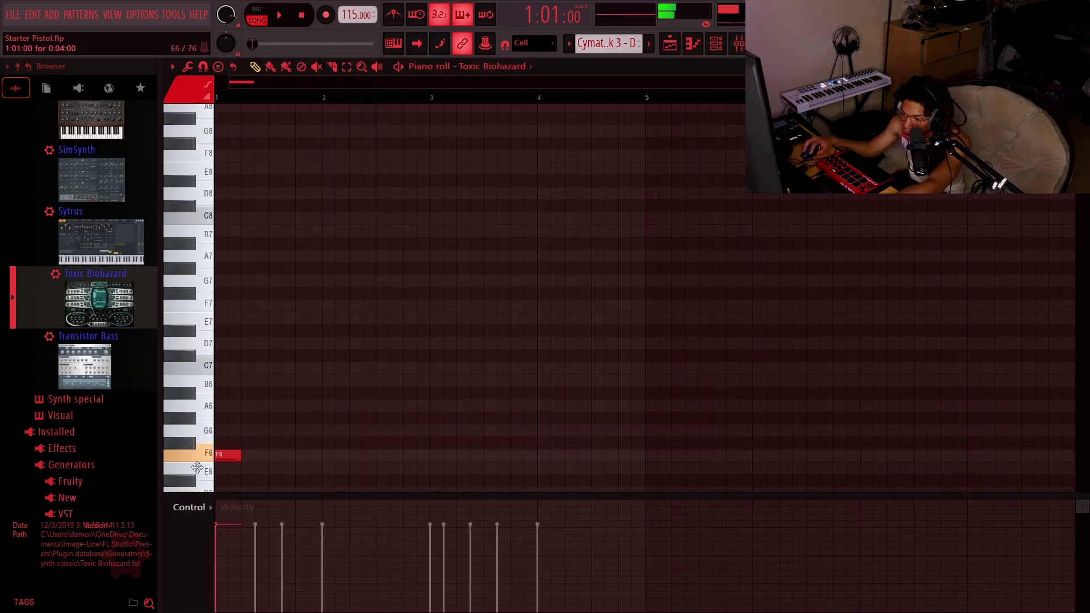
key(F4)
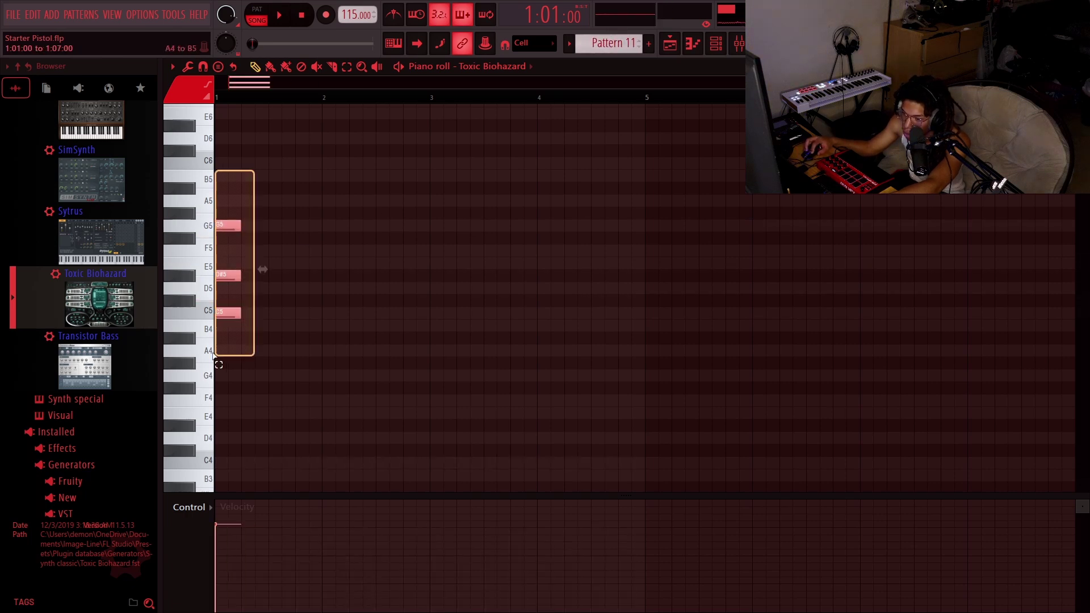
click(257, 9)
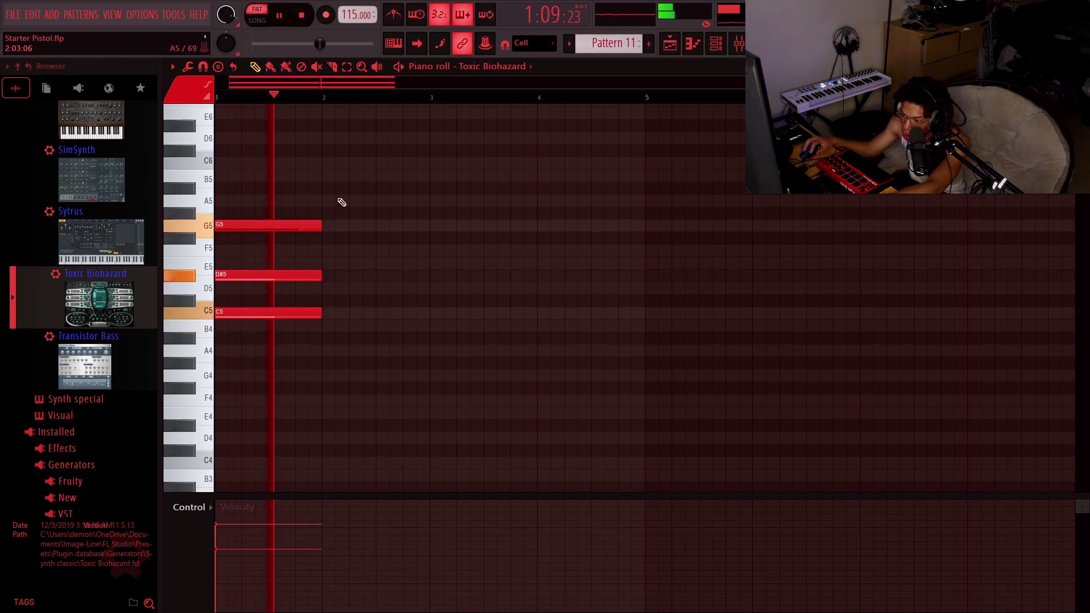
Place two Pattern 11 clips back to back on Track 8 from bar 5 while playing the song.
key(F5)
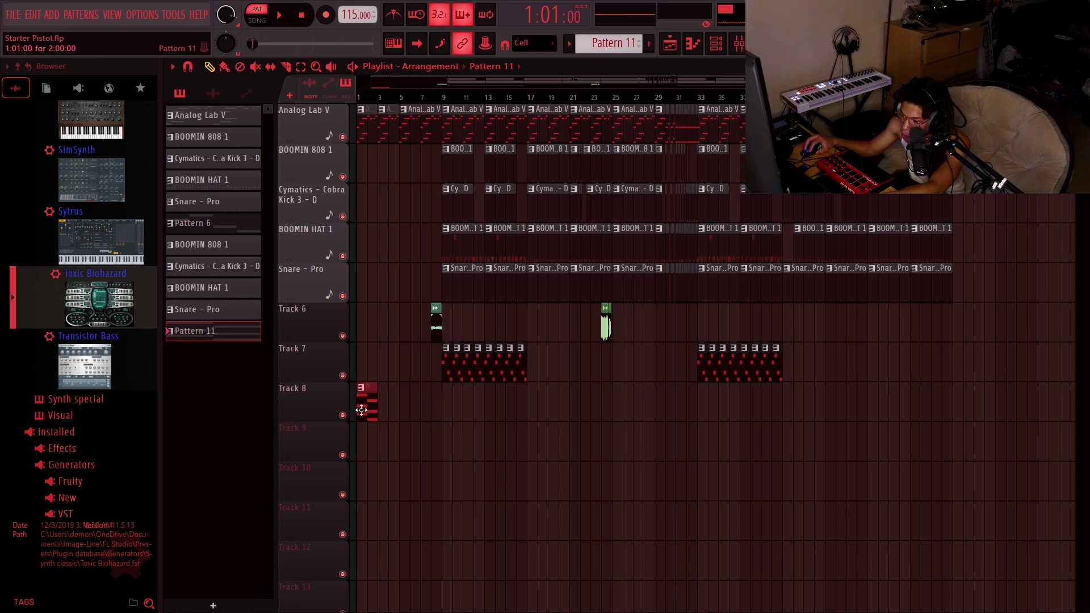
click(363, 403)
click(257, 20)
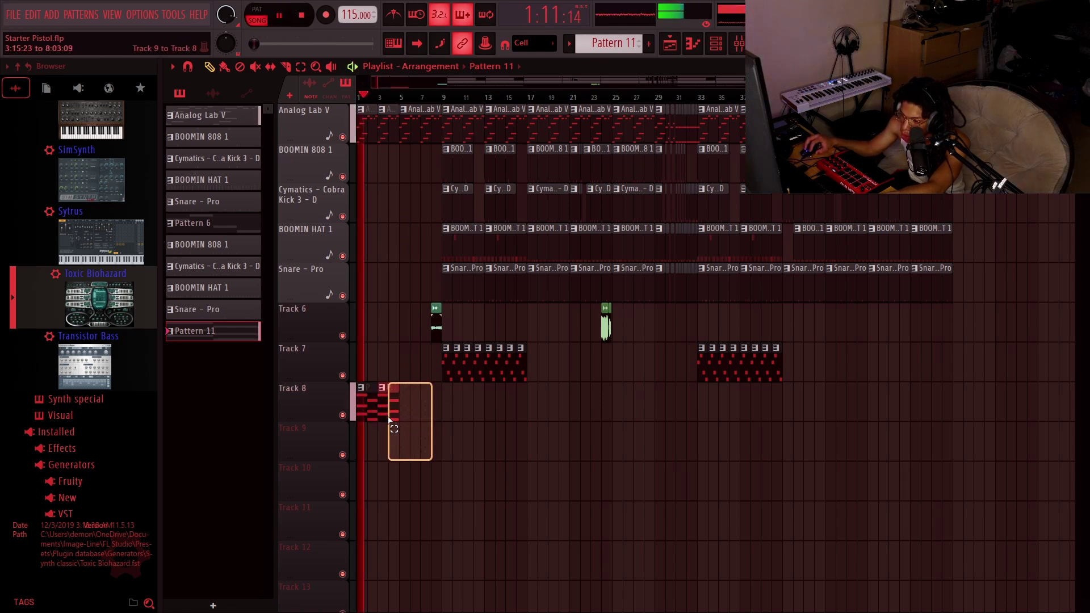
drag(376, 413, 435, 405)
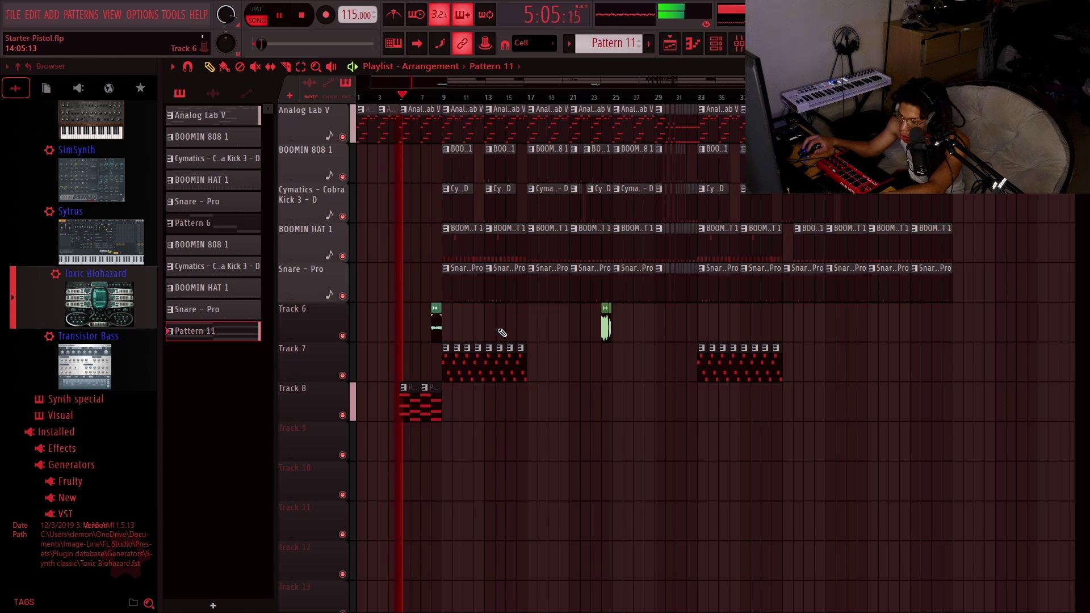
drag(464, 400, 409, 409)
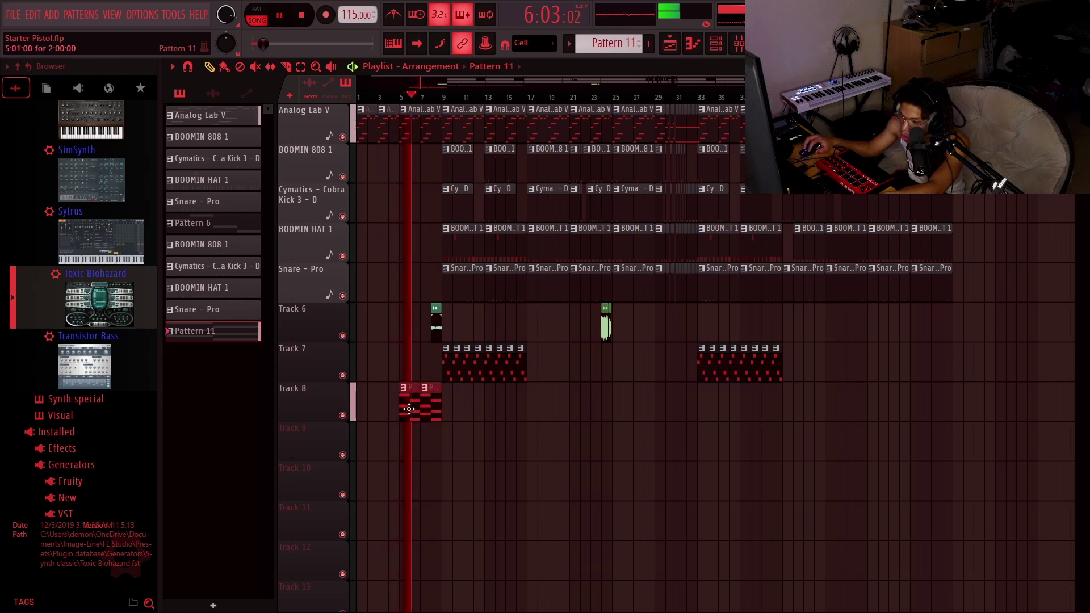
Duplicate the two Pattern 11 clips along Track 8 up to bar 33 and stop playback.
key(ctrl+b)
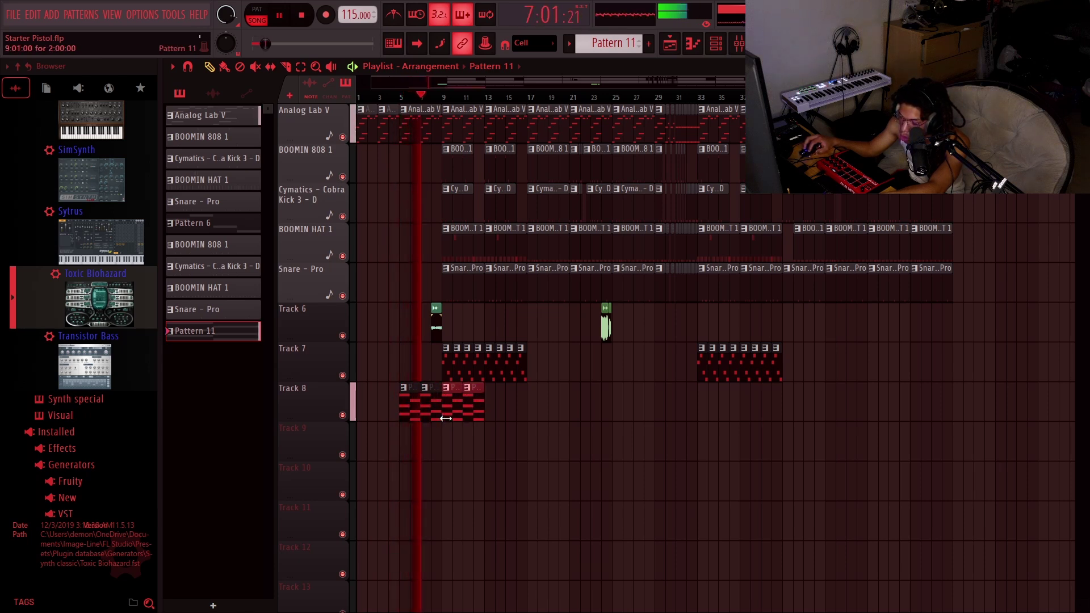
key(ctrl+b)
key(ctrl+b)
key(ctrl+b)
key(ctrl+b)
key(ctrl+b)
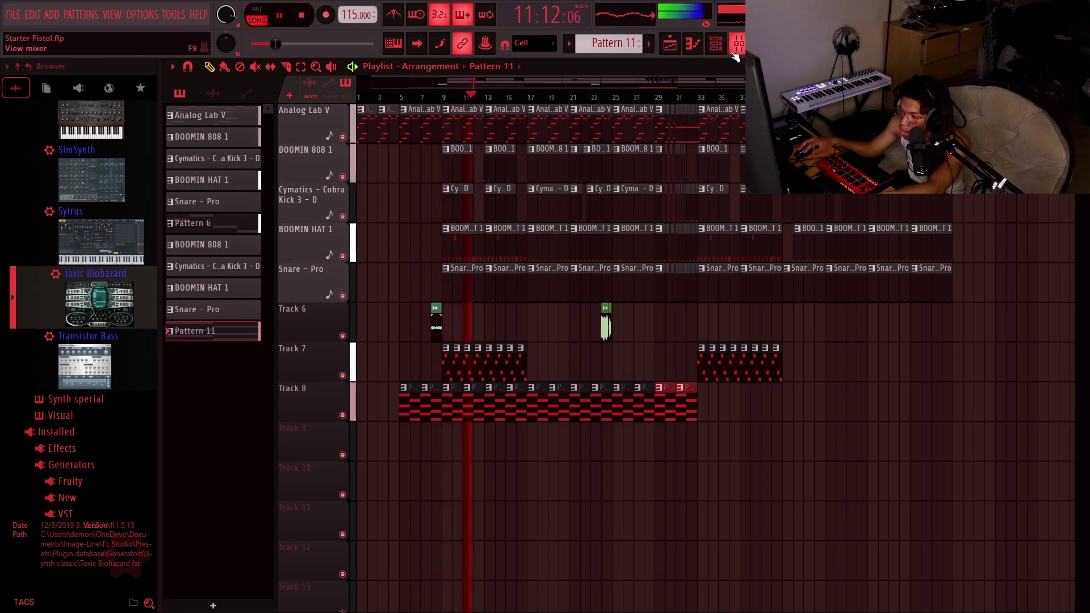
key(space)
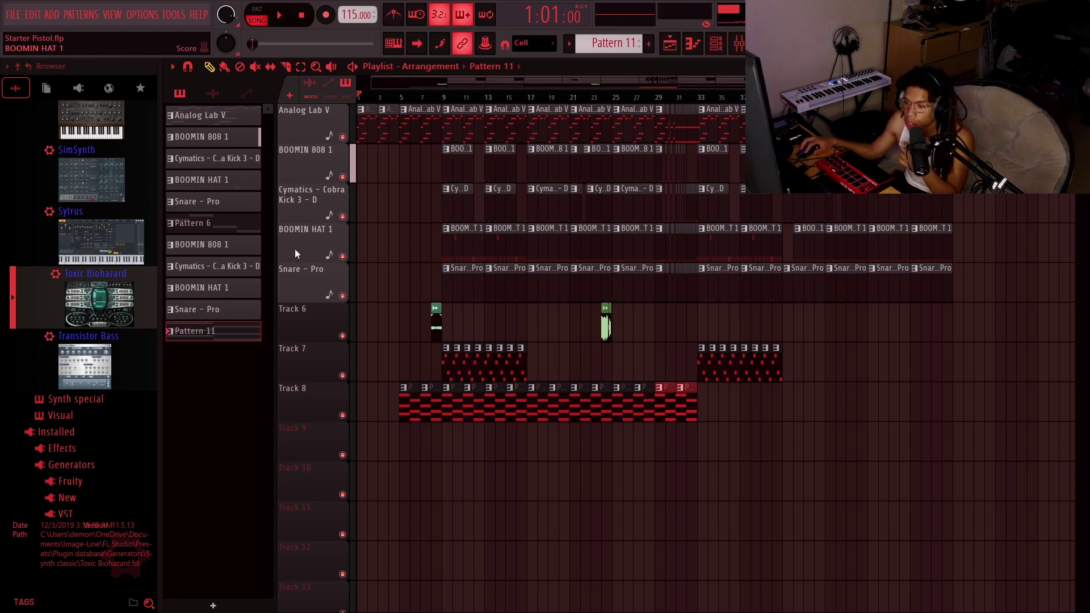
click(717, 45)
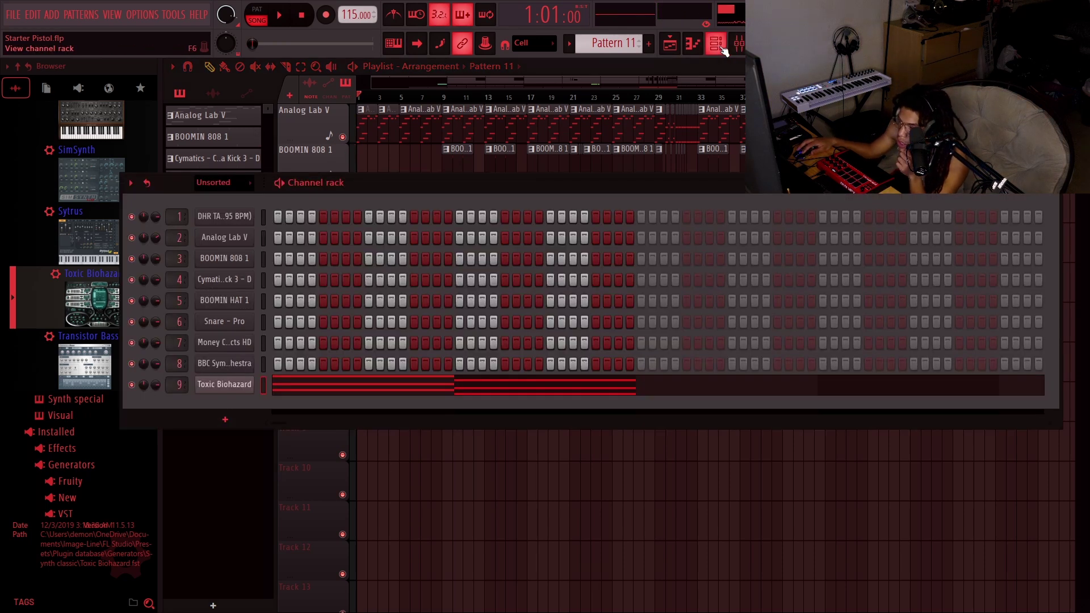
drag(513, 189, 511, 273)
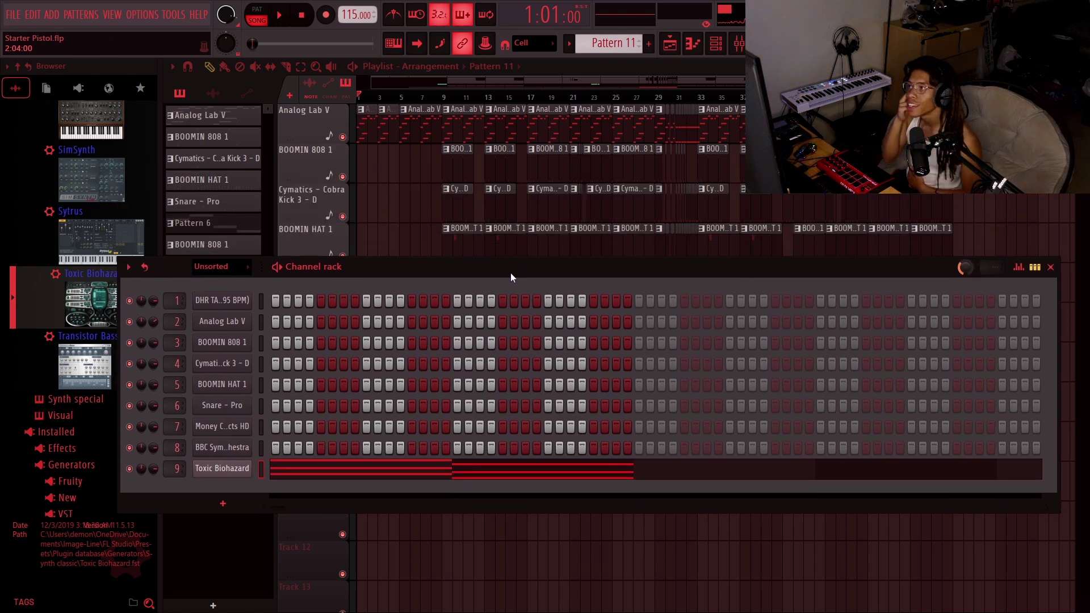
click(1051, 266)
scroll(634, 97, down, 1)
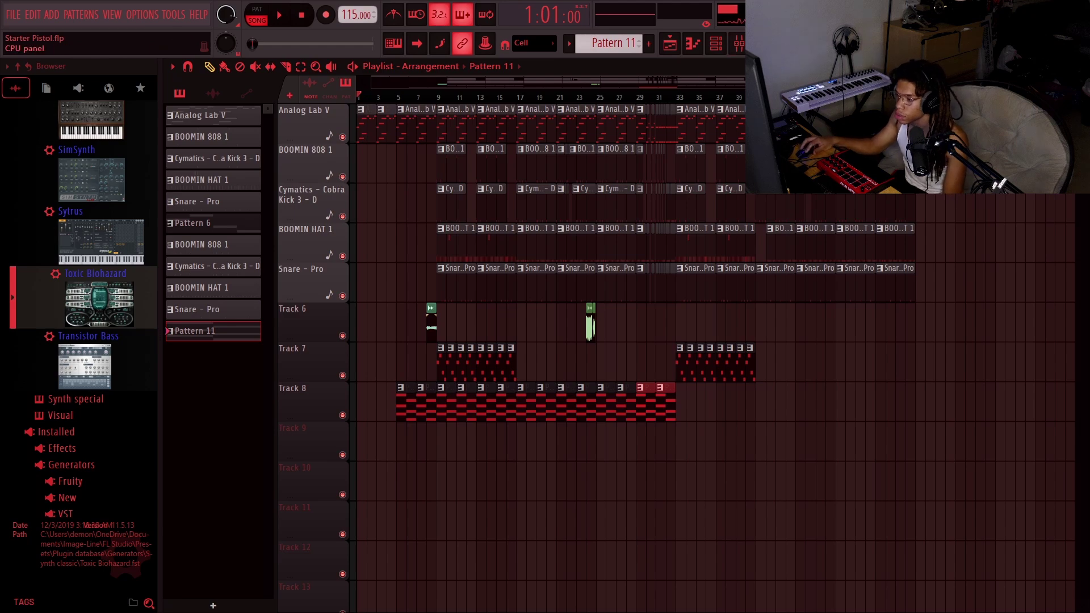
click(738, 44)
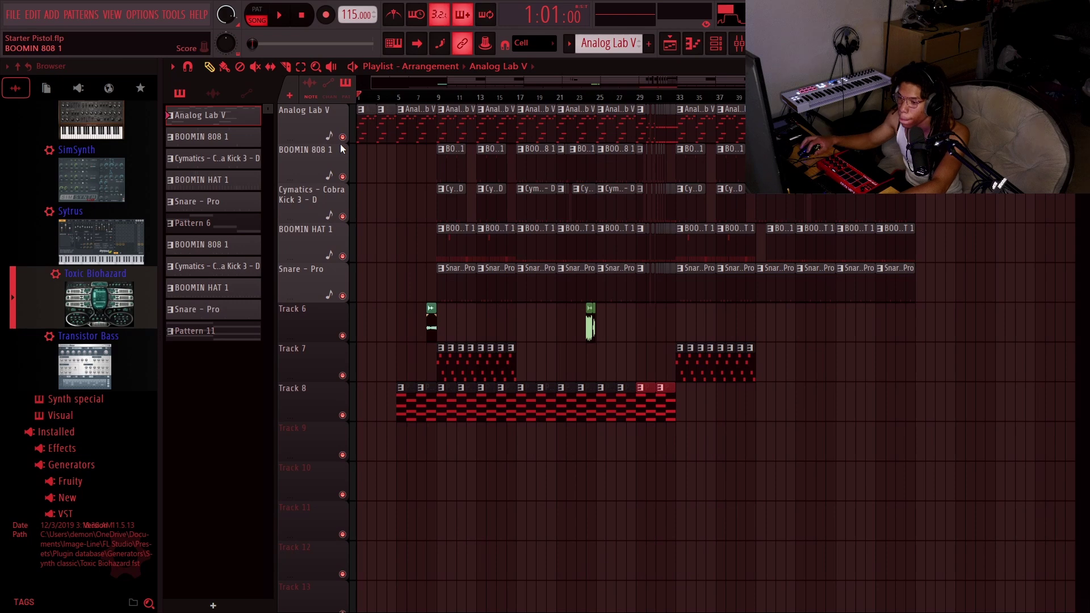
Solo the Analog Lab V track and play it from the start of the arrangement.
right_click(343, 137)
key(space)
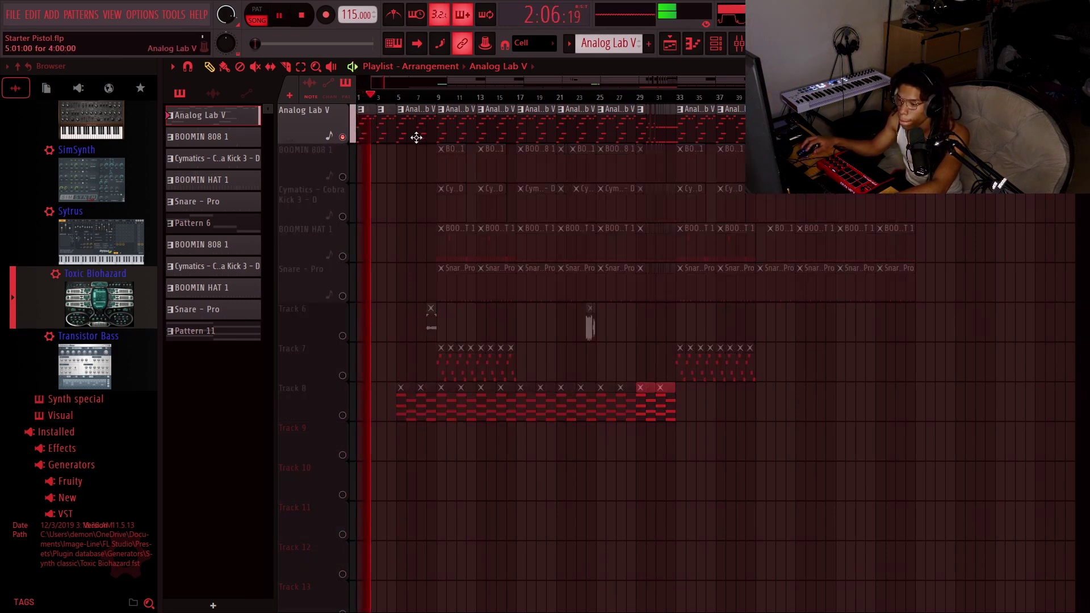
key(space)
Listen to the BOOMIN 808 1 track on its own from bar 9.
click(444, 99)
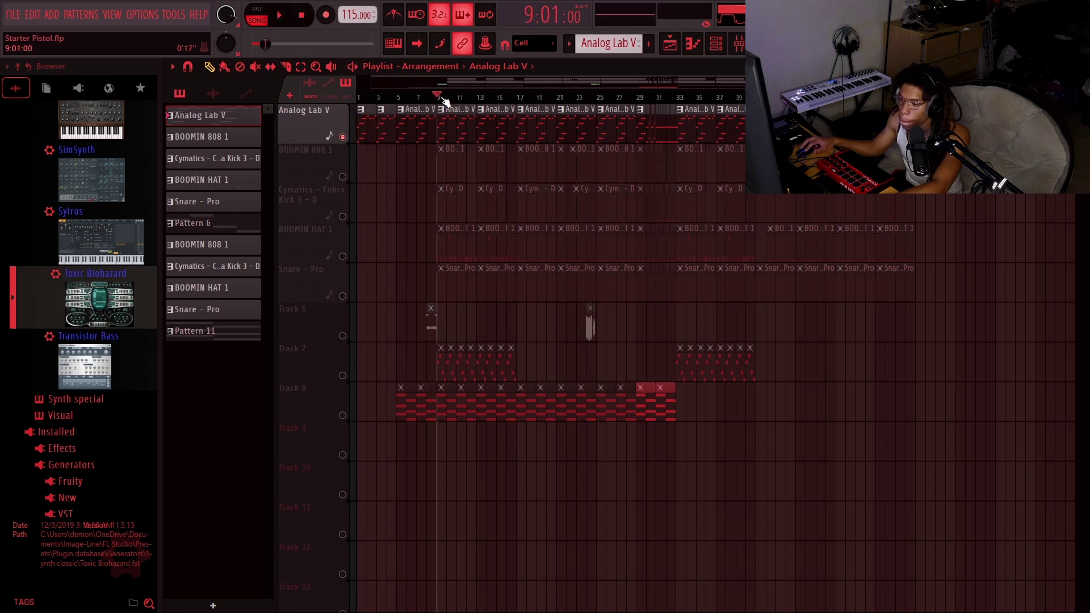
click(343, 177)
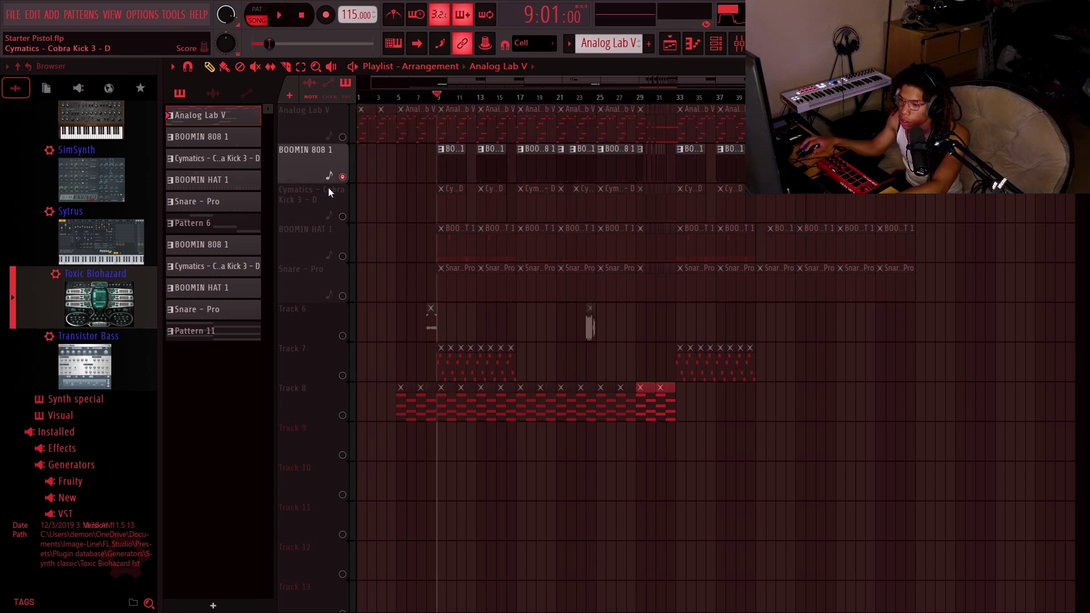
key(space)
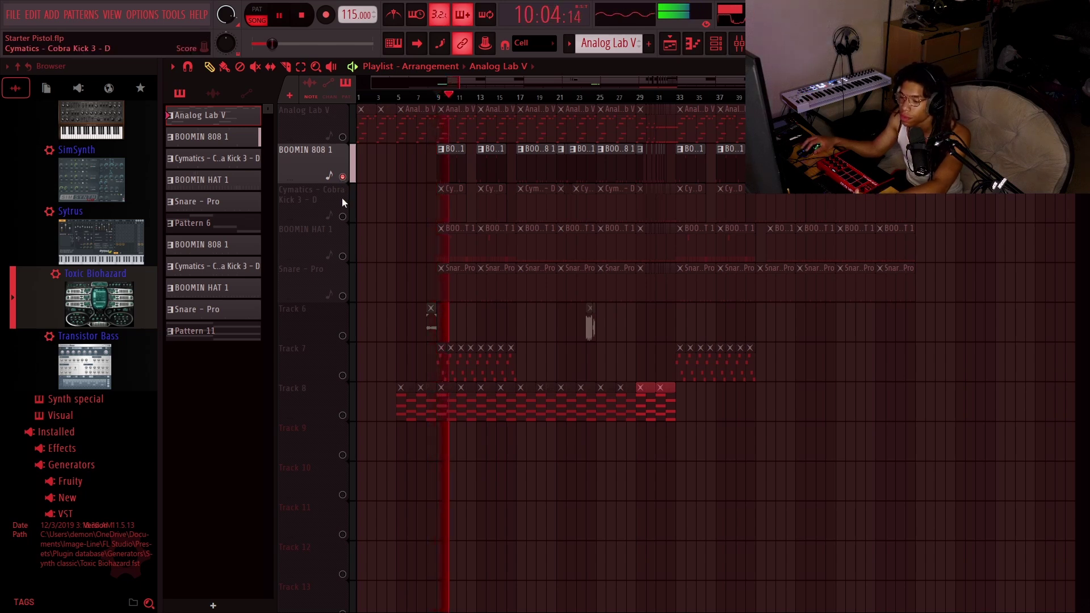
Listen to the Cymatics Cobra Kick track alone and together with the 808, and mute both tracks.
click(342, 217)
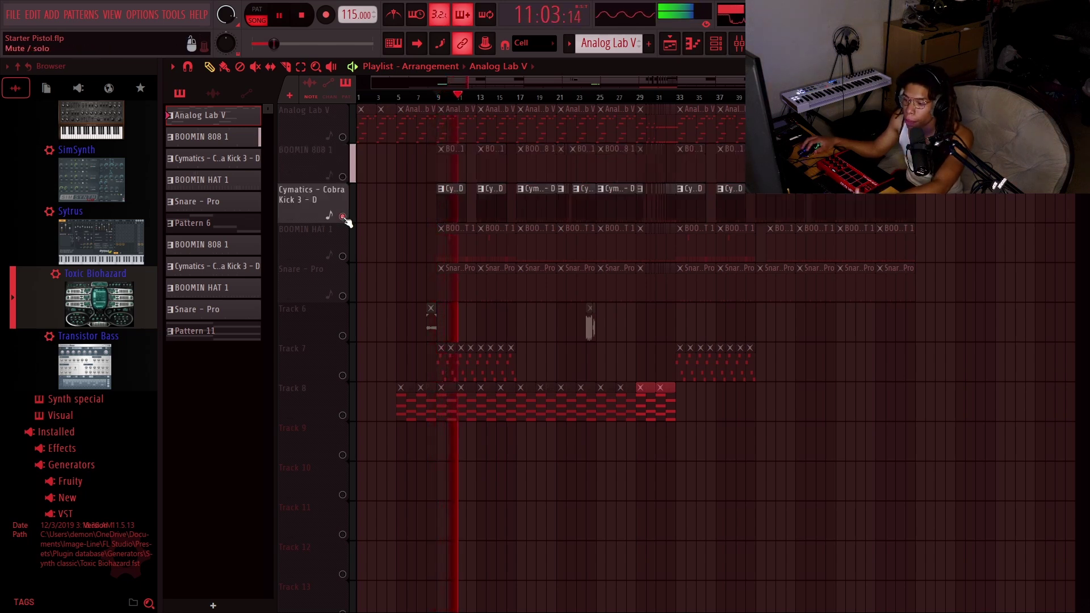
key(space)
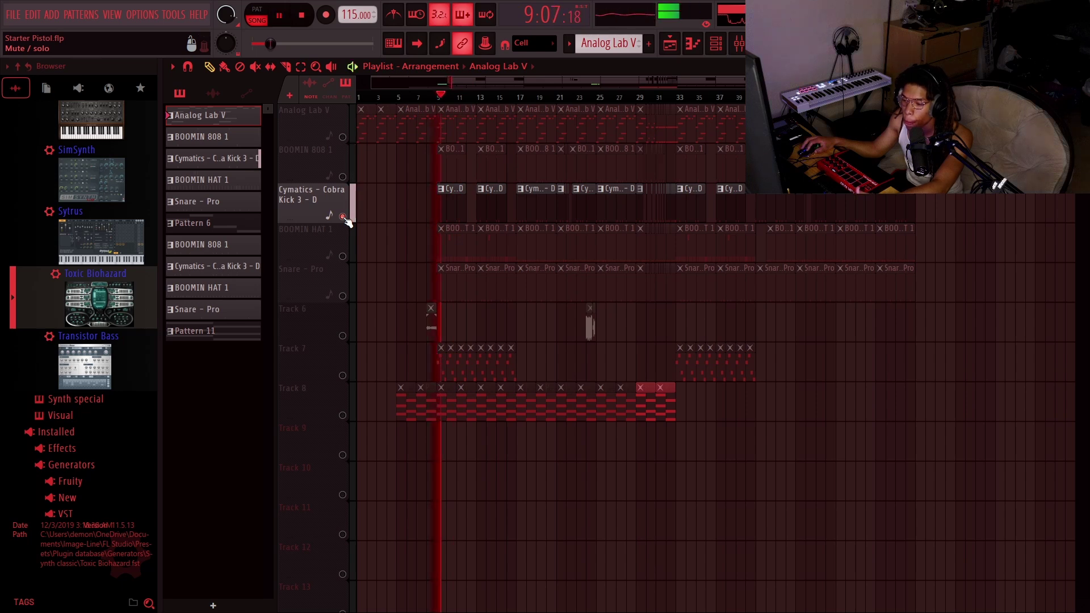
click(342, 176)
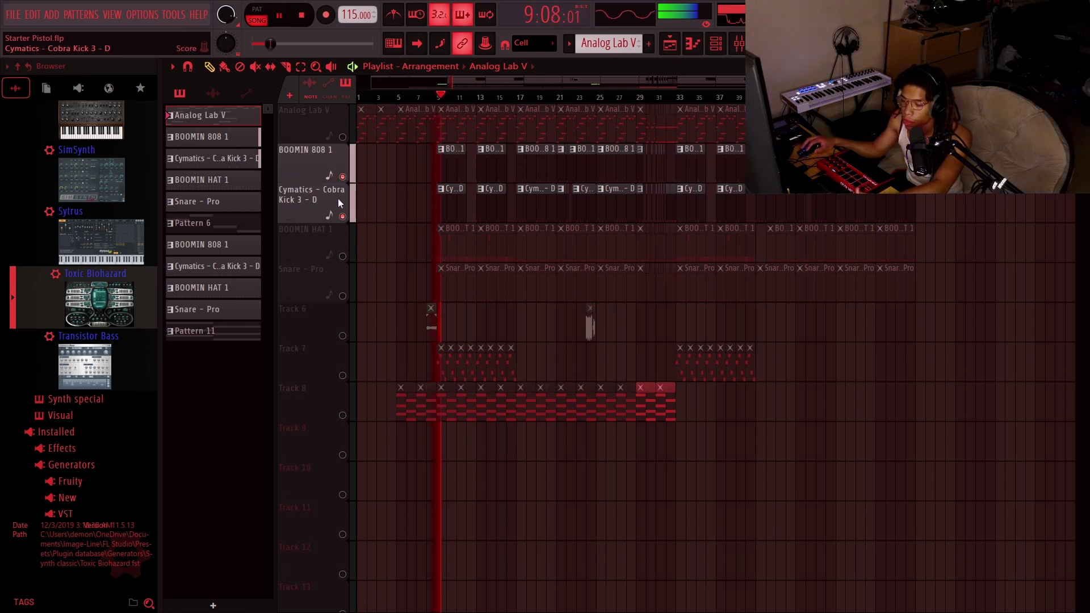
key(space)
click(343, 177)
click(343, 216)
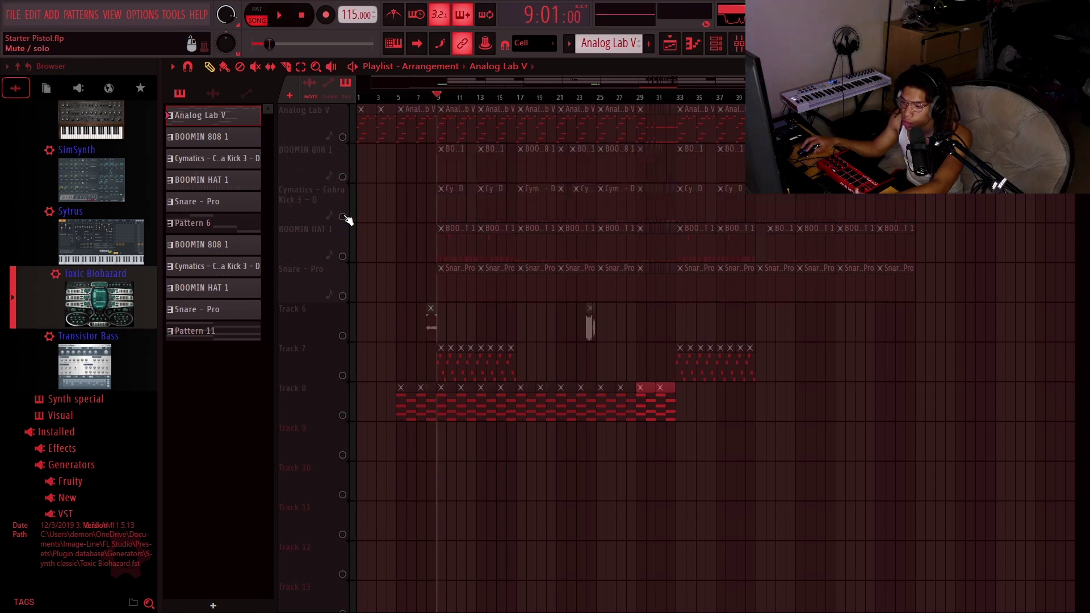
Play only the BOOMIN HAT 1 track from bar 9 and mute it again.
click(343, 256)
key(space)
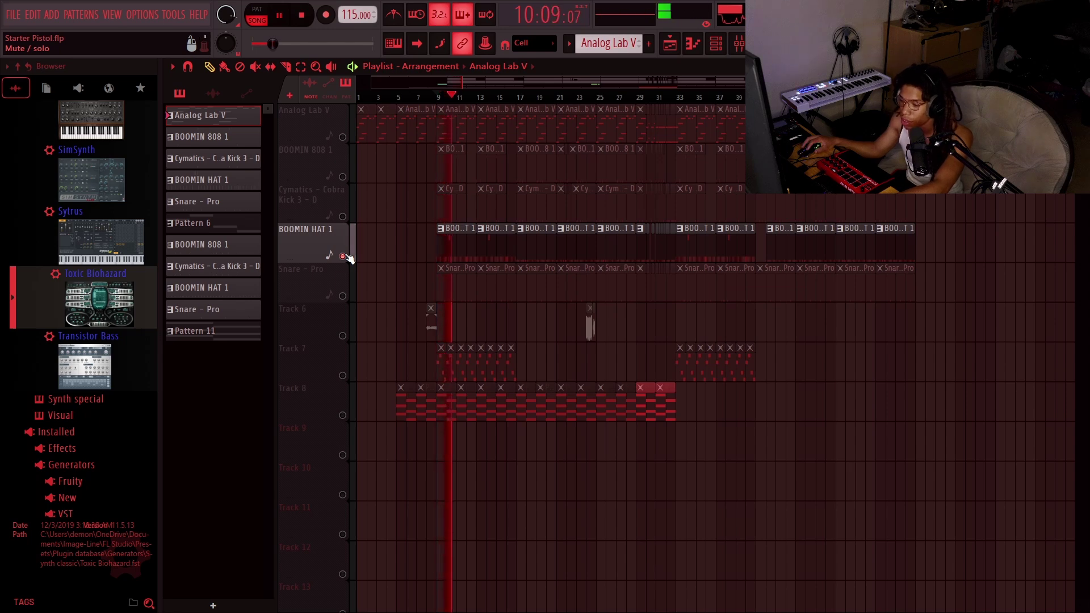
key(space)
click(342, 262)
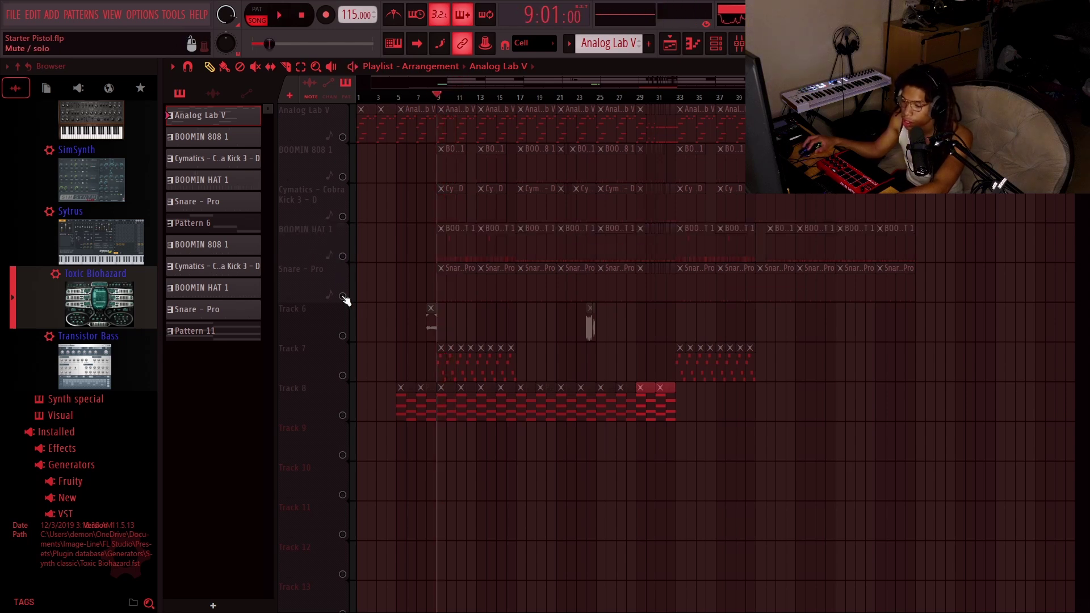
Play only the Snare - Pro track from bar 9 and mute it again.
click(343, 296)
key(space)
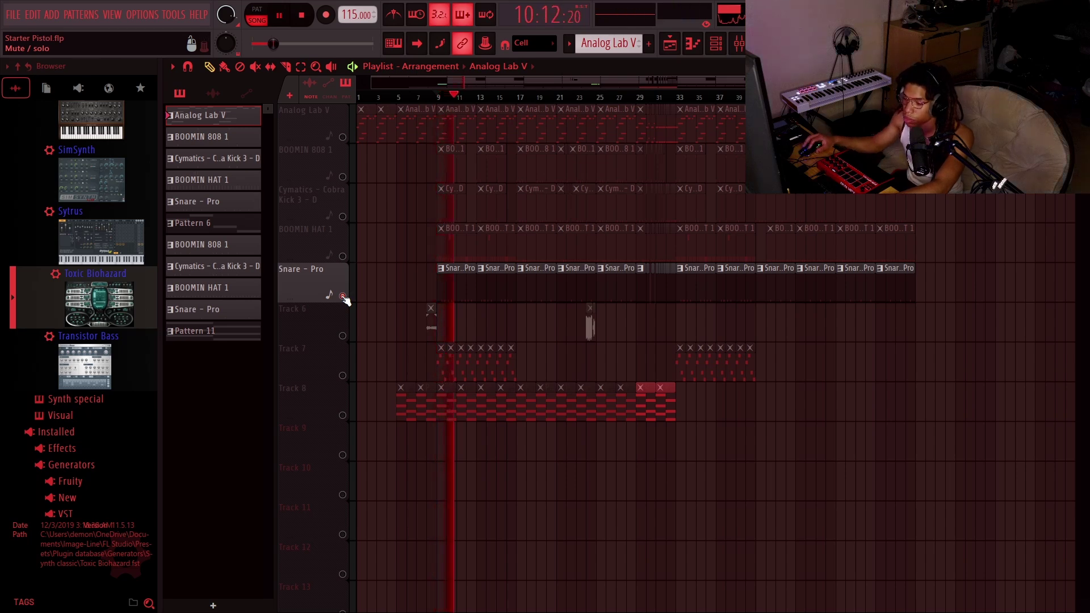
key(space)
click(341, 298)
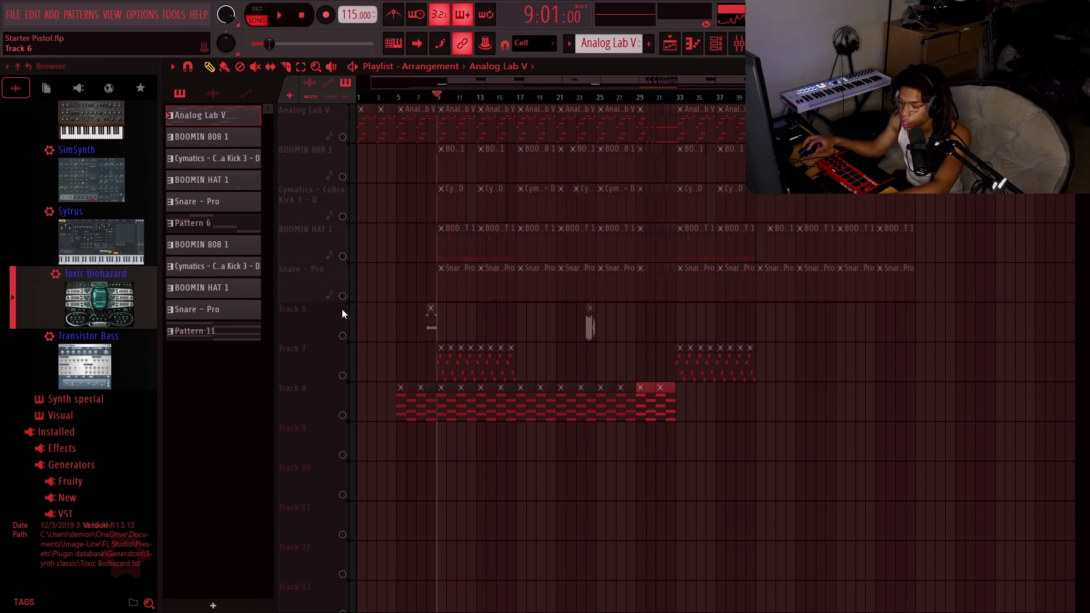
Play only the Pattern 6 clips on Track 7 from bar 9, and unmute Track 8.
click(343, 375)
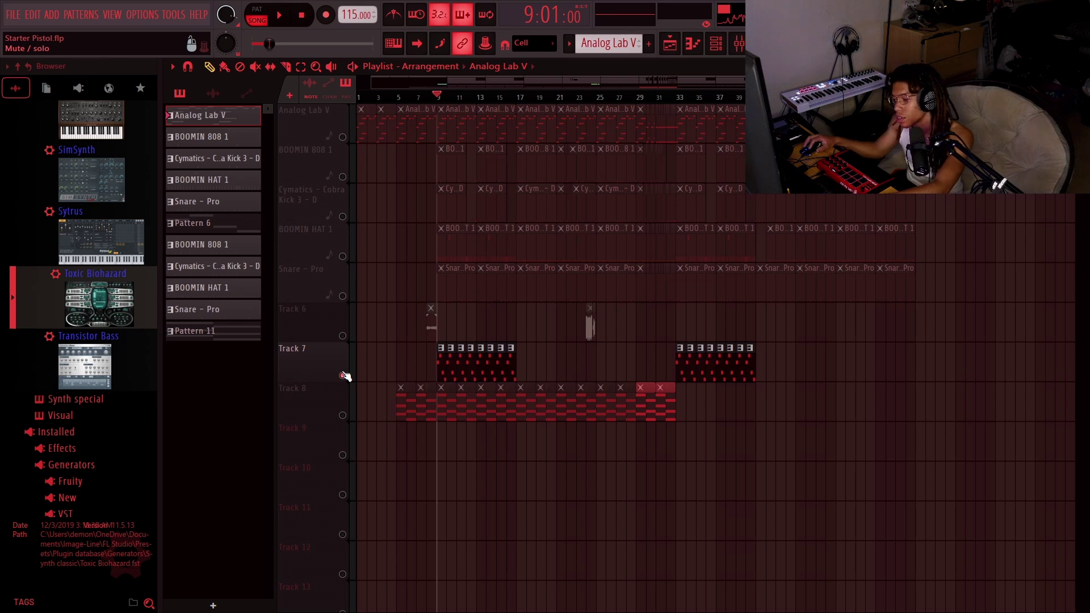
key(space)
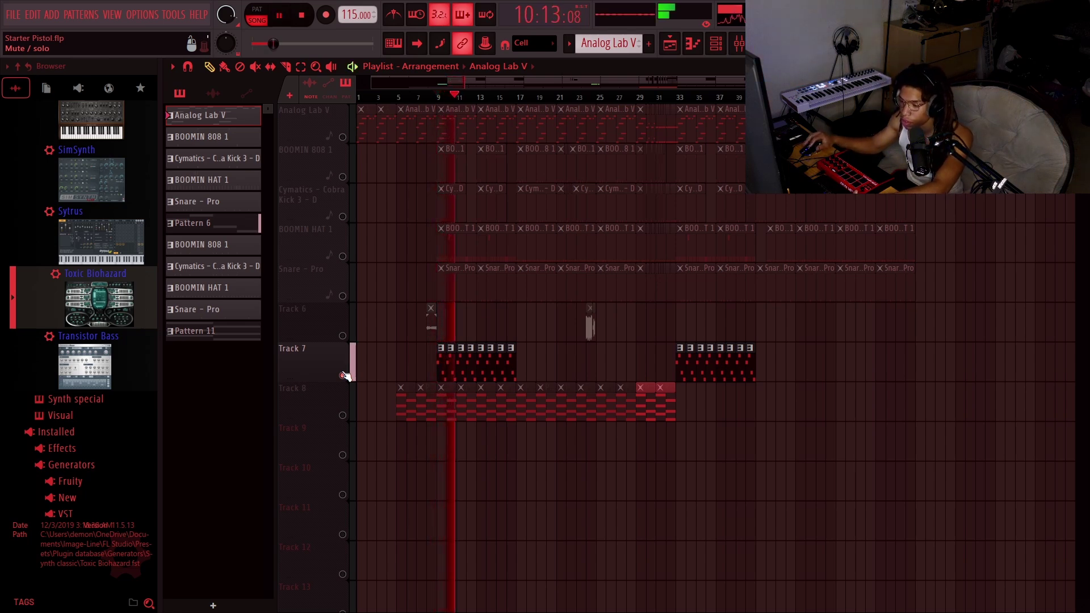
key(space)
click(343, 416)
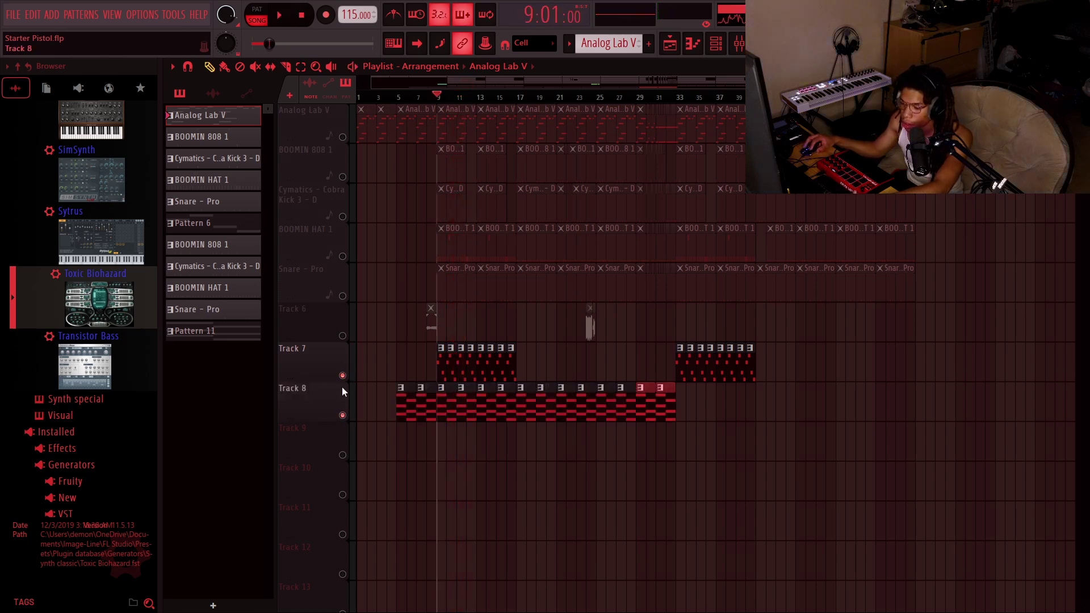
Play only the Pattern 11 clips on Track 8 from bar 9.
click(342, 387)
key(space)
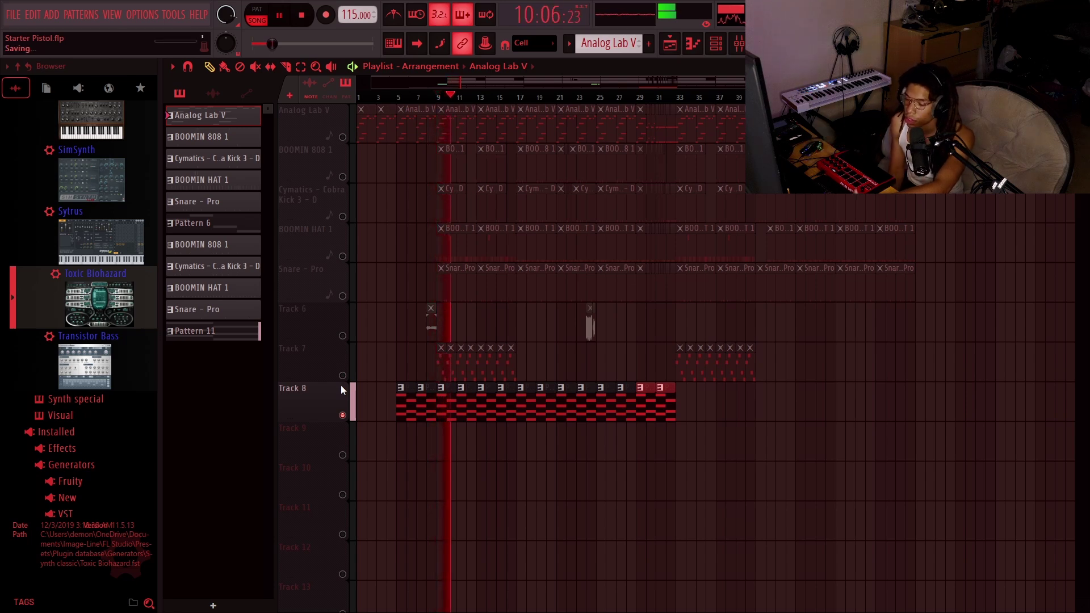
key(space)
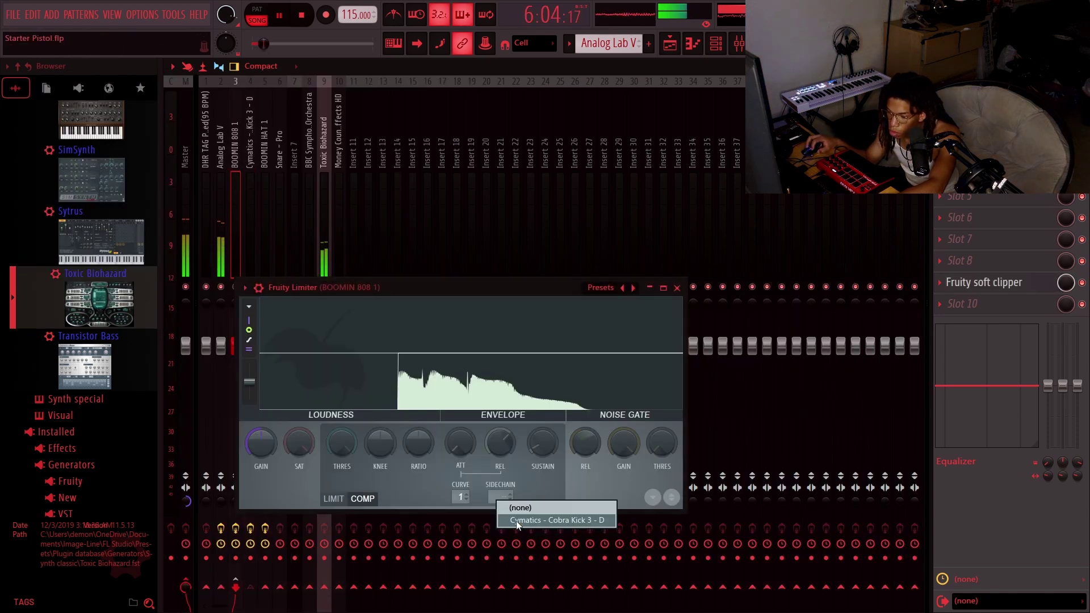
Set the sidechain input of the BOOMIN 808 1 Fruity Limiter to Cymatics - Cobra Kick 3 - D.
click(516, 520)
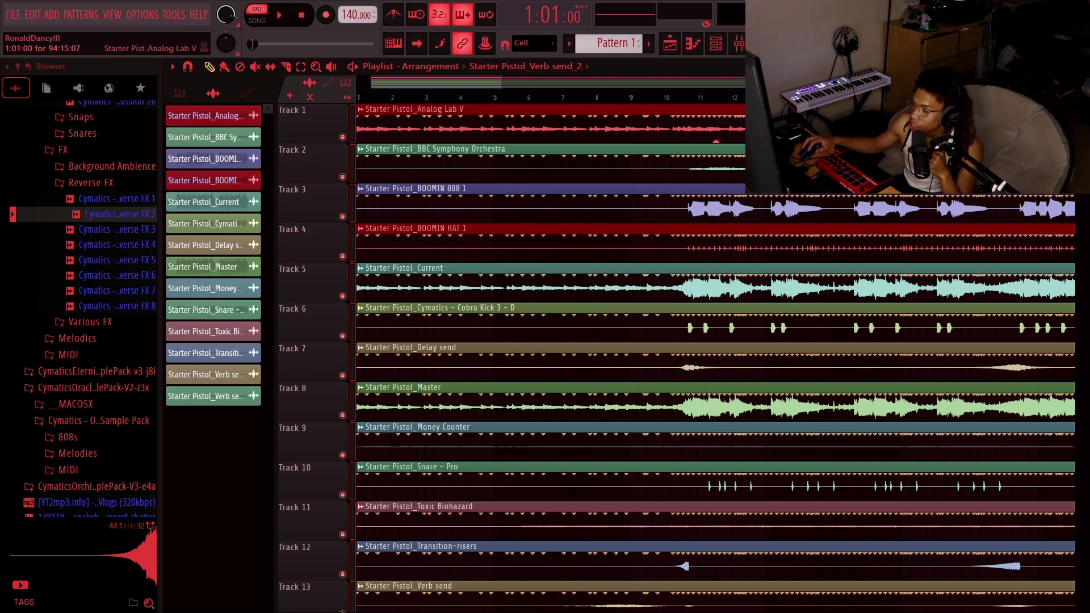
Look over the exported Starter Pistol stems and play them in song mode with only the Starter Pistol_Current track audible.
scroll(716, 221, down, 3)
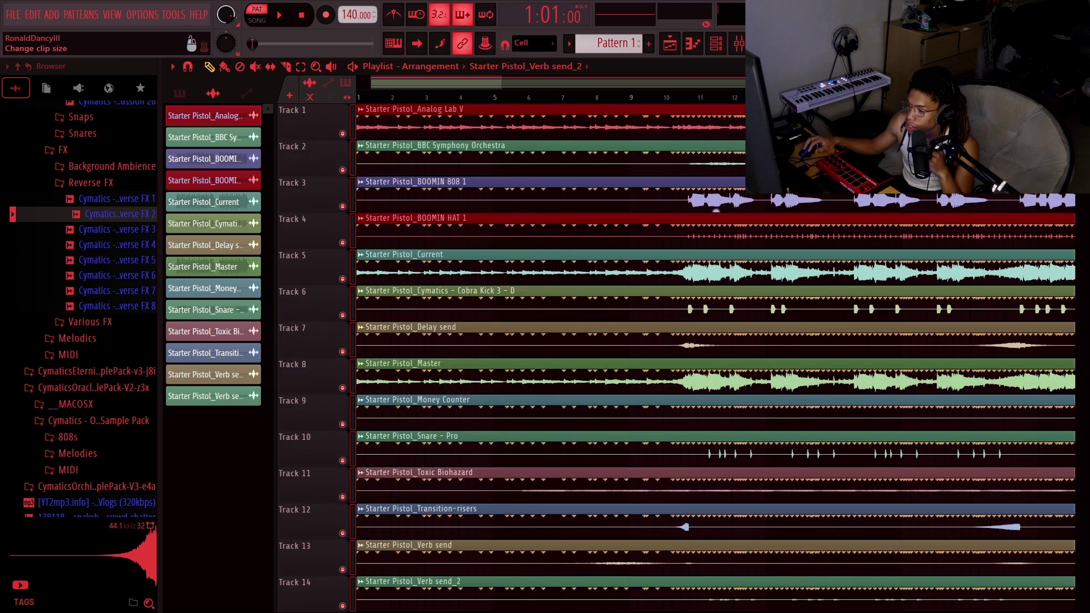
scroll(731, 92, down, 3)
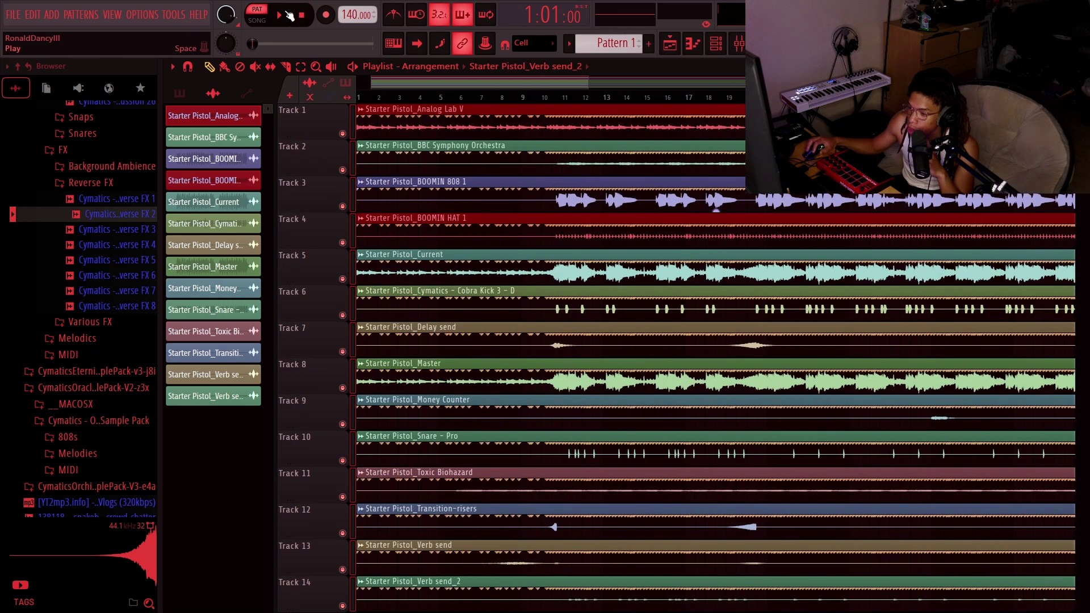
key(space)
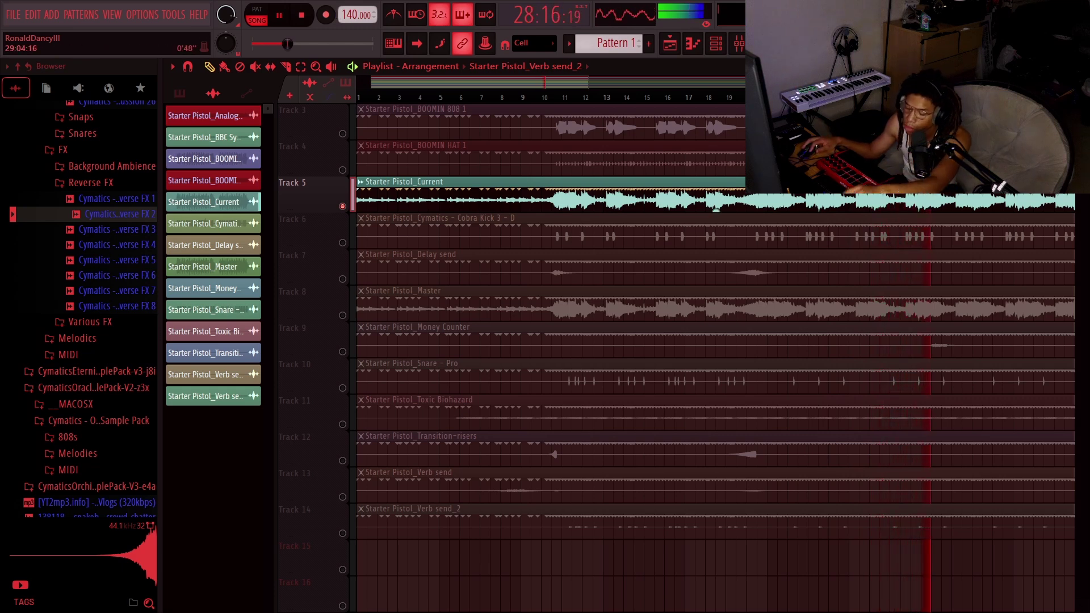
key(space)
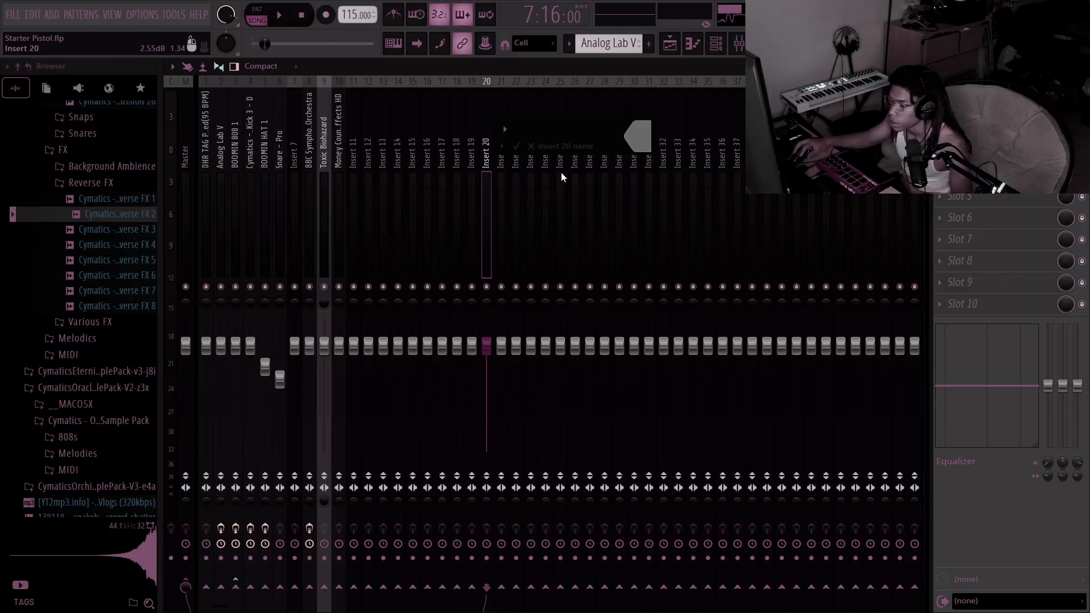
Name mixer insert 20 Verb send and load ValhallaVintageVerb on it.
key(F9)
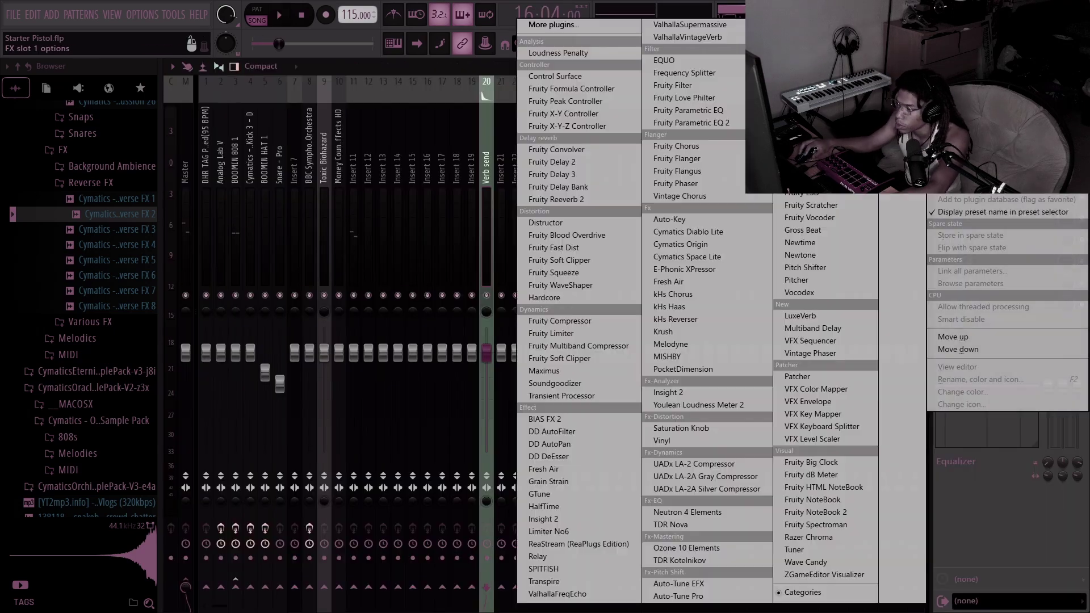
click(734, 33)
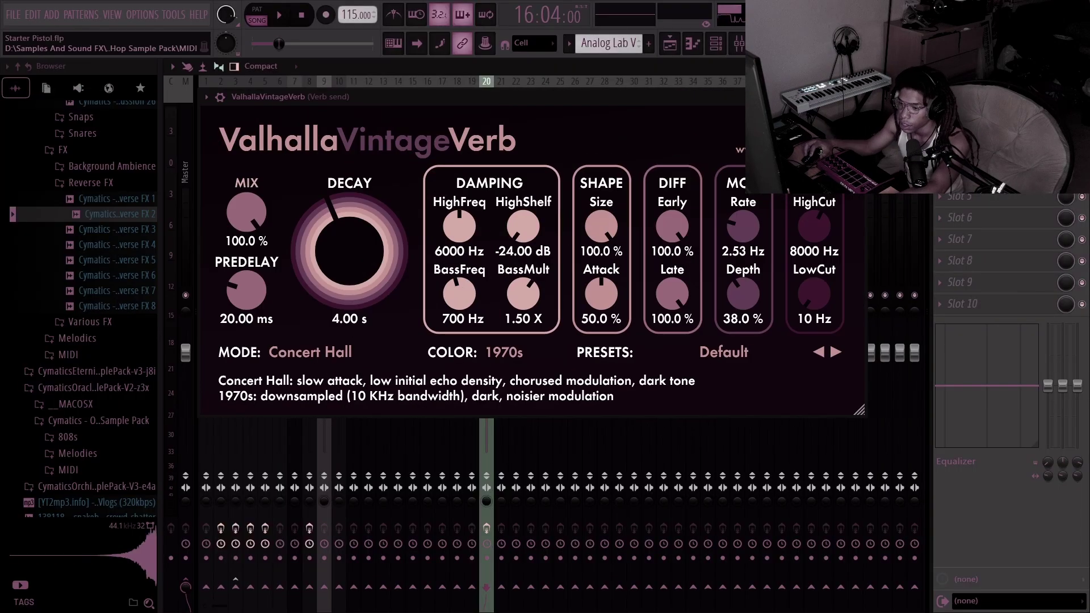
Rename mixer insert 11 as Transition/risers, load the UADx LA-2A Gray Compressor on it and play the section from bar 16.
double_click(353, 165)
text(Transition/risers)
key(Return)
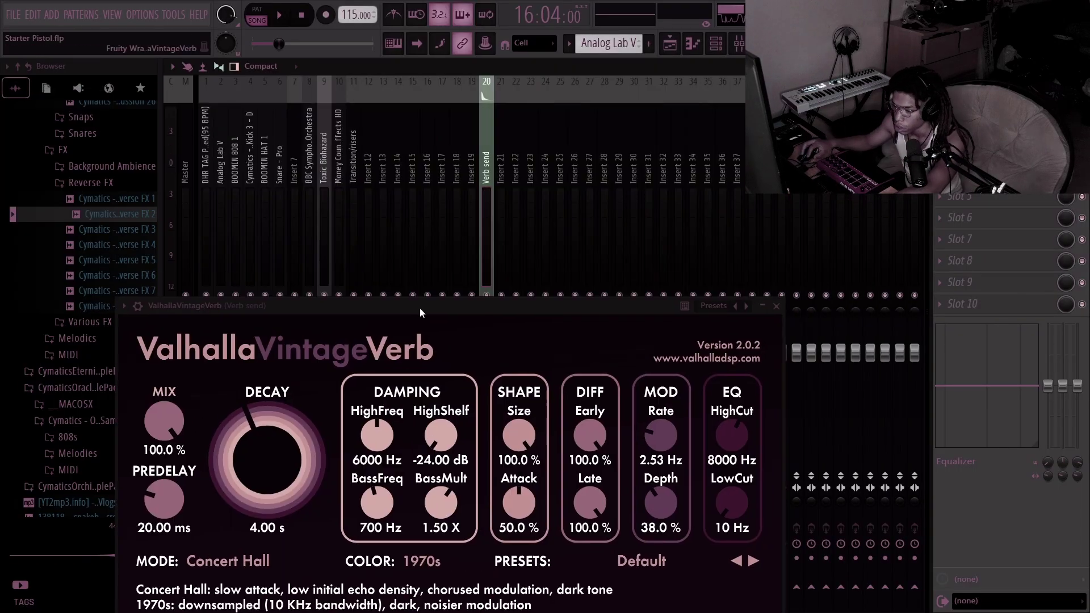
click(636, 262)
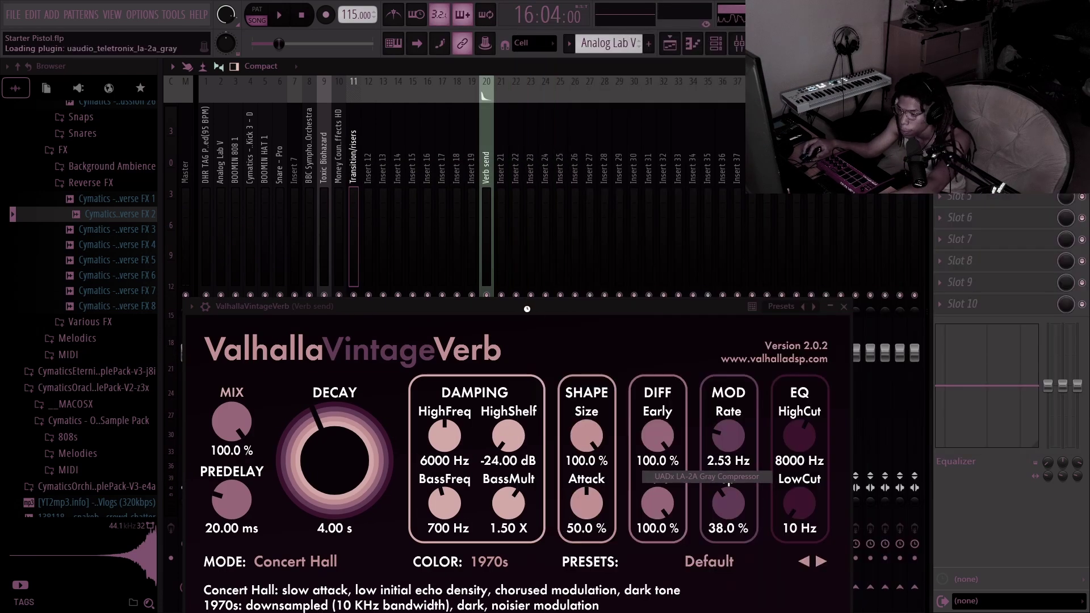
key(Escape)
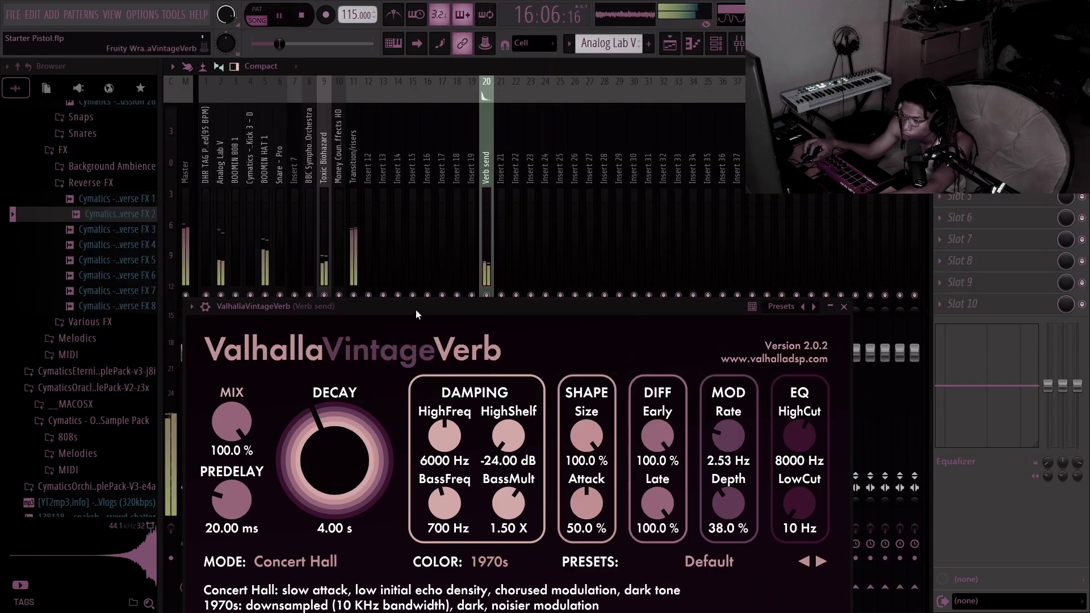
key(space)
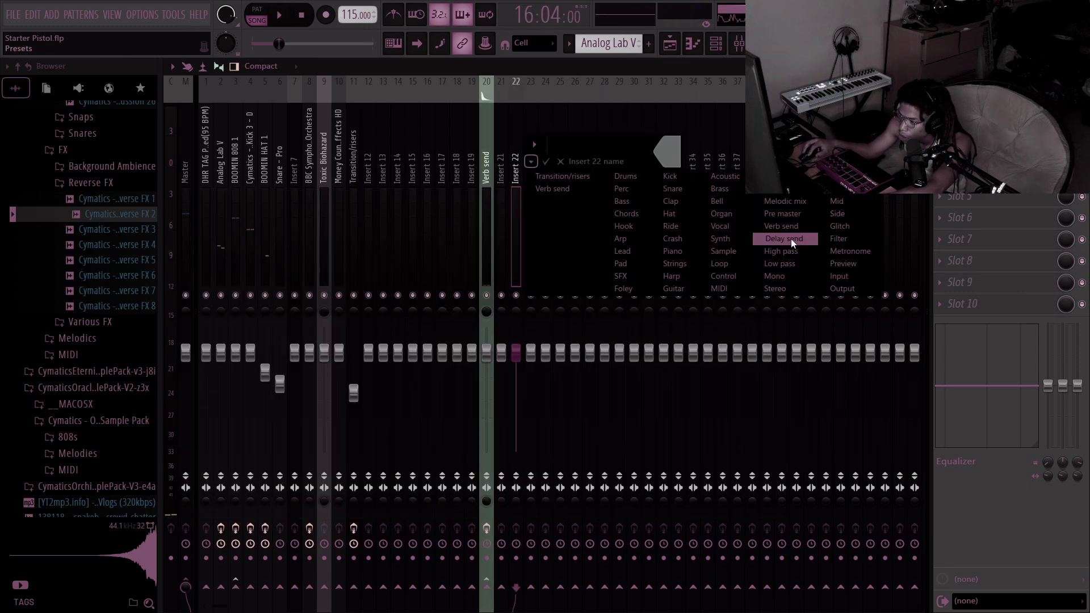
Name mixer insert 22 Delay send with Fruity Delay 3 loaded, and move the playback position to bar 23.
click(793, 239)
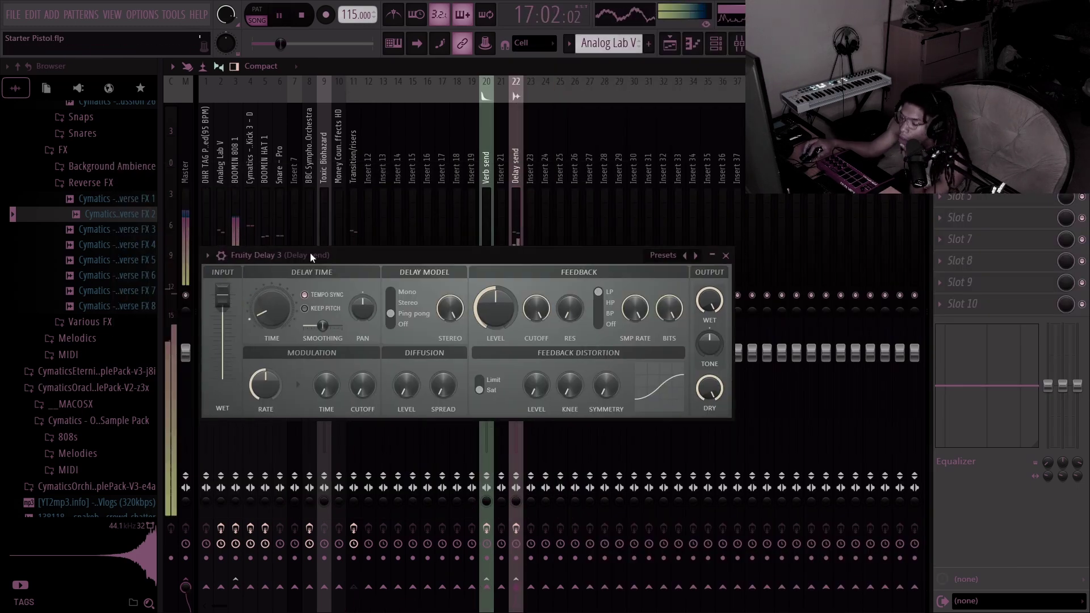
key(F5)
click(552, 96)
key(F9)
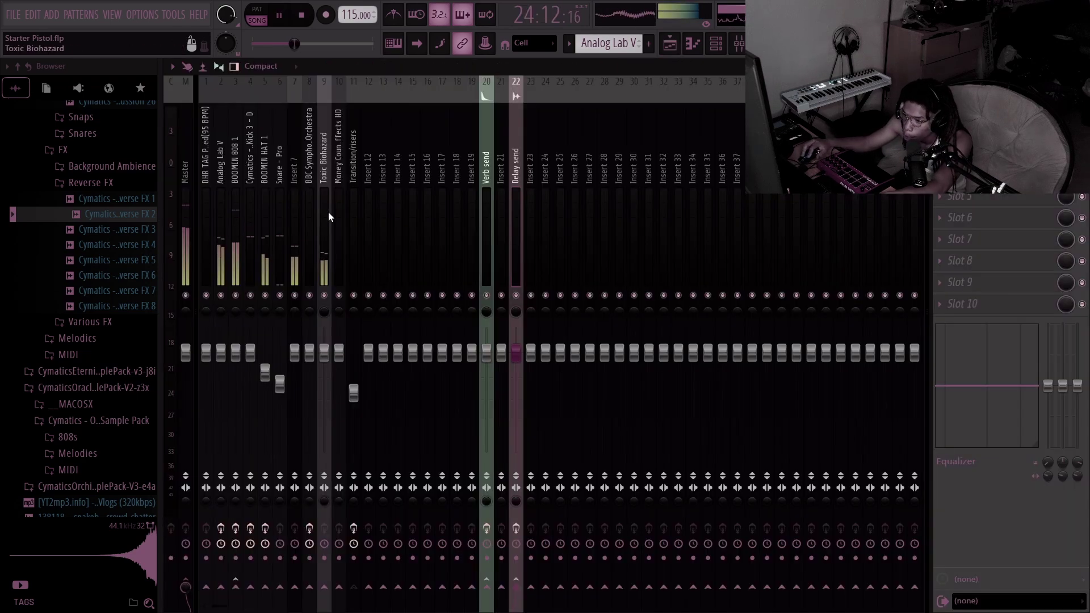
Load Fruity Love Philter and Cymatics Origin on mixer insert 7 and listen to the result from bar 23.
click(1067, 108)
click(685, 98)
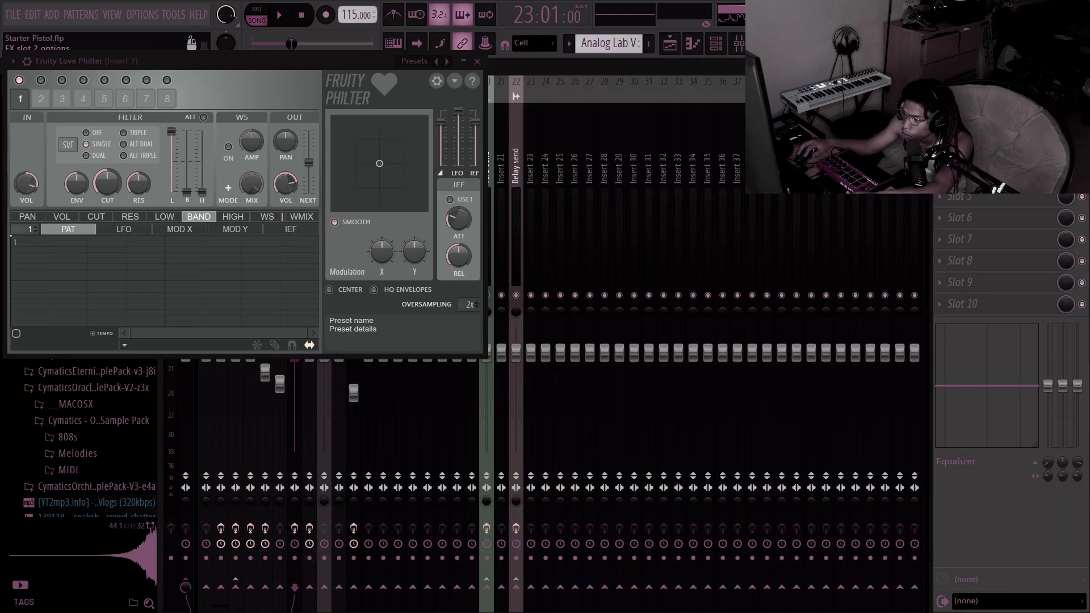
click(1067, 129)
click(680, 245)
key(space)
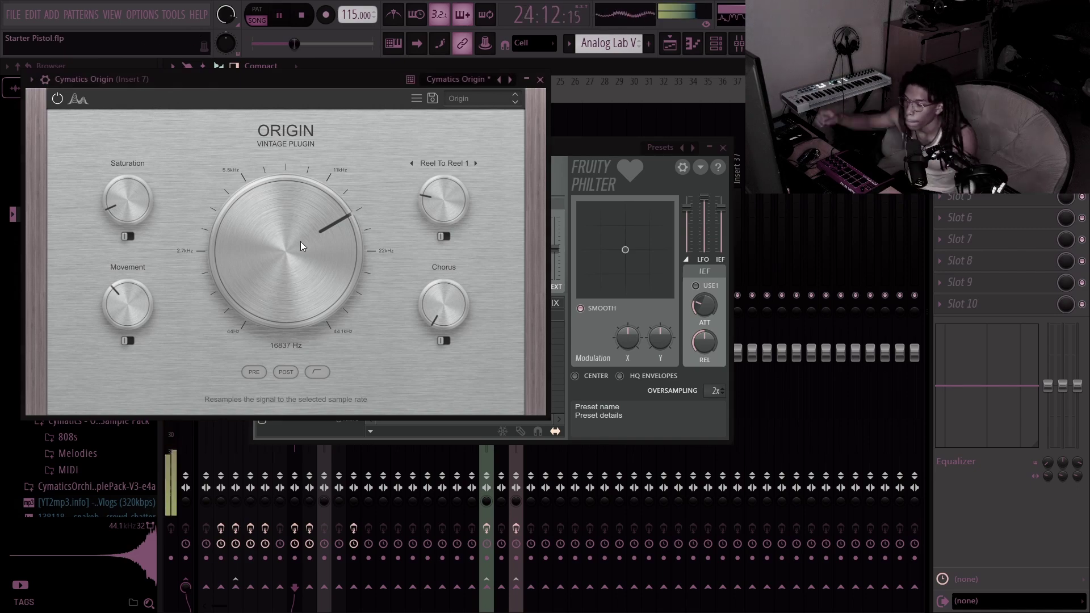
drag(438, 81, 559, 141)
key(Escape)
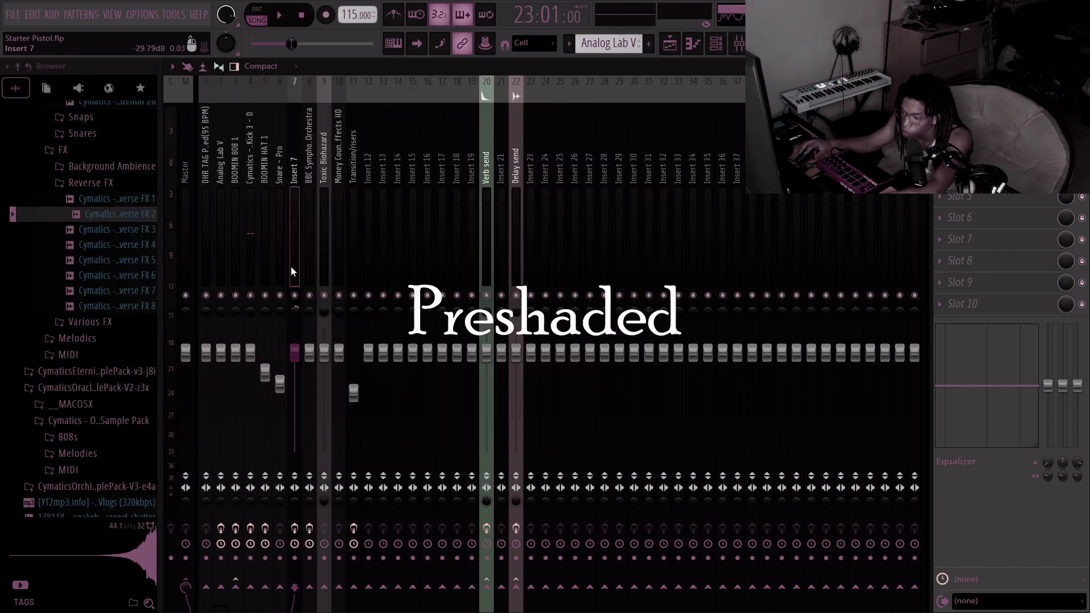
Mark the money counter clip's range on Track 6 in the playlist, and name mixer insert 7 Money Counter.
key(F9)
click(579, 321)
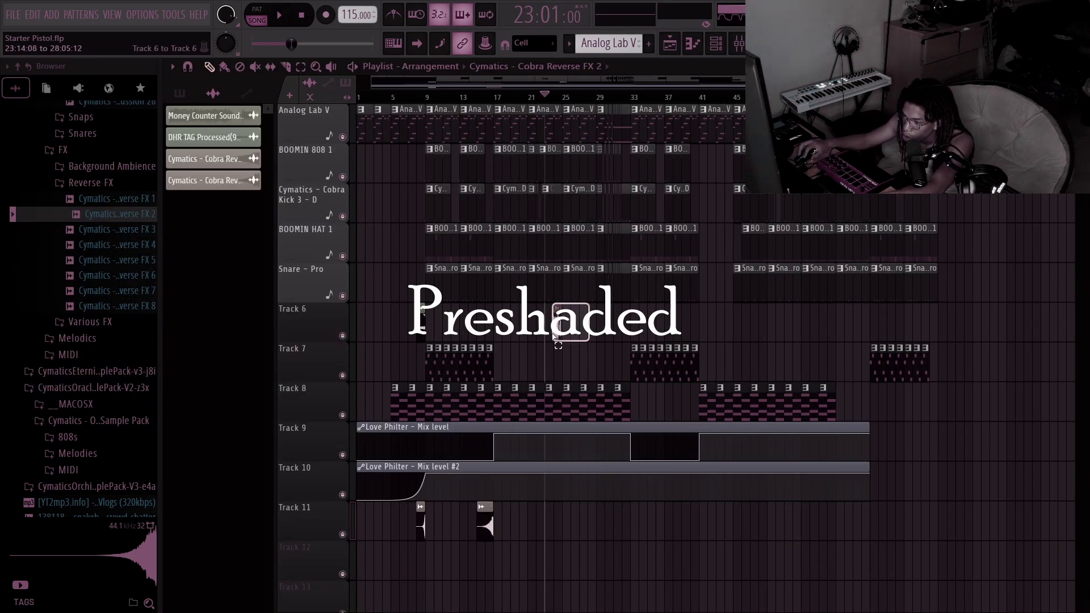
scroll(462, 317, down, 1)
click(611, 321)
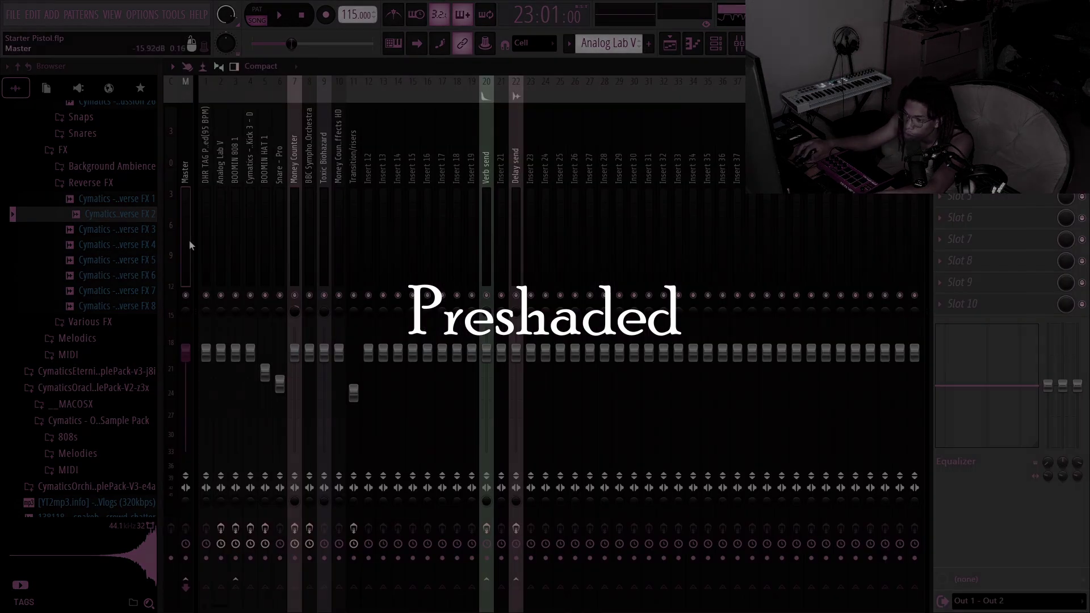